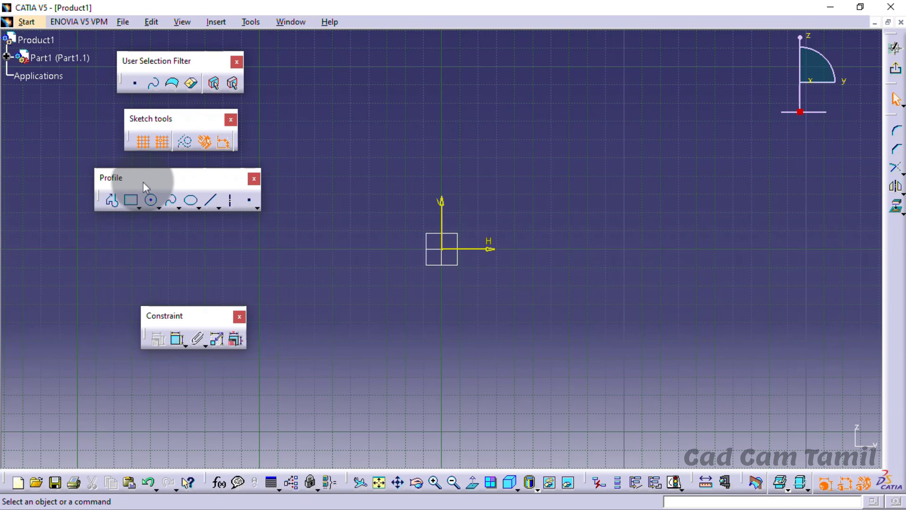
Step: Move the Profile toolbar into the open sketch area and detach its circle tools as a floating Circle toolbar
{"action": "left_click_drag", "start_coordinate": [180, 182], "coordinate": [321, 75]}
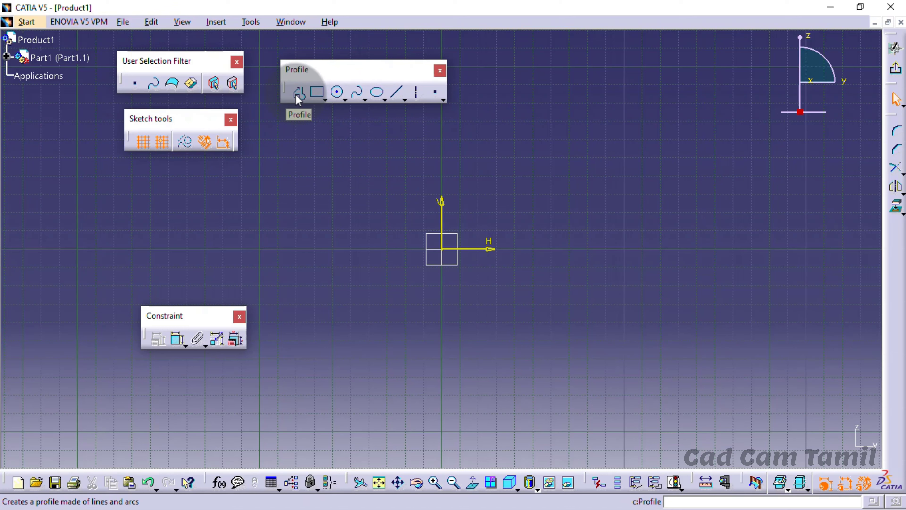
{"action": "left_click", "coordinate": [346, 100]}
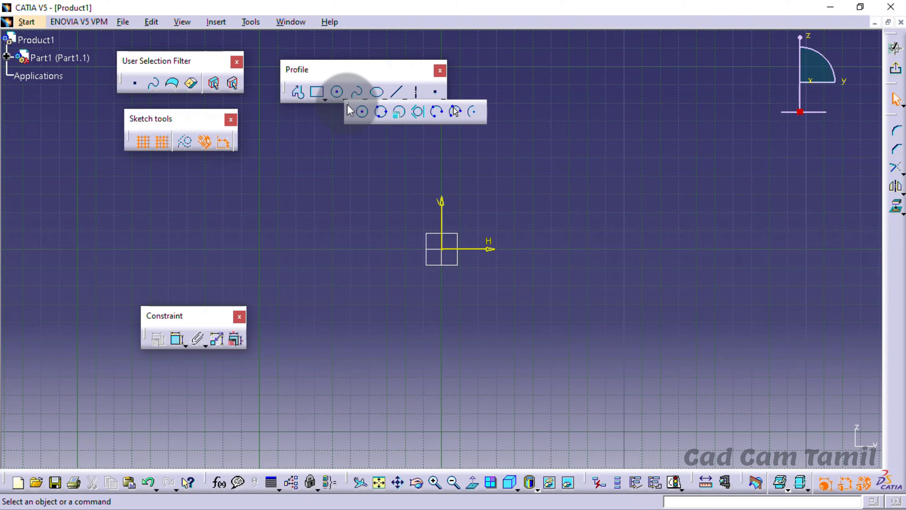
{"action": "left_click_drag", "start_coordinate": [349, 112], "coordinate": [289, 179]}
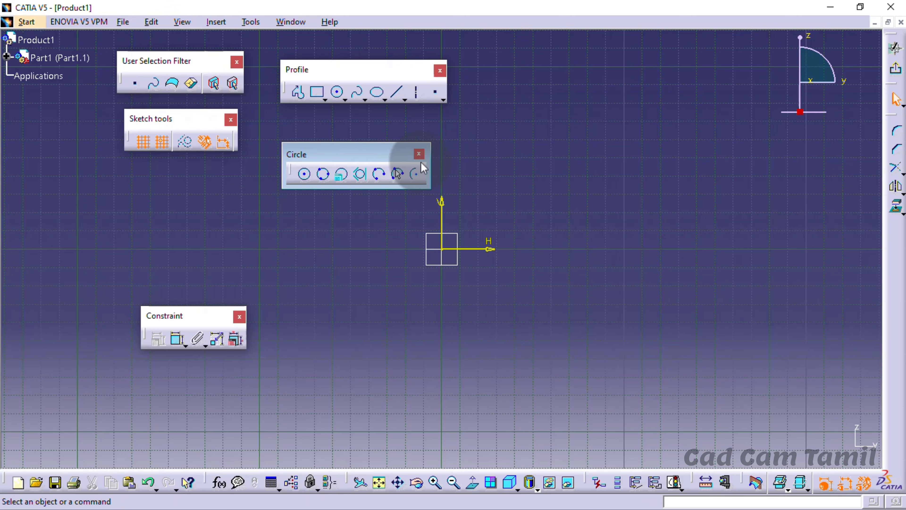
{"action": "left_click", "coordinate": [419, 154]}
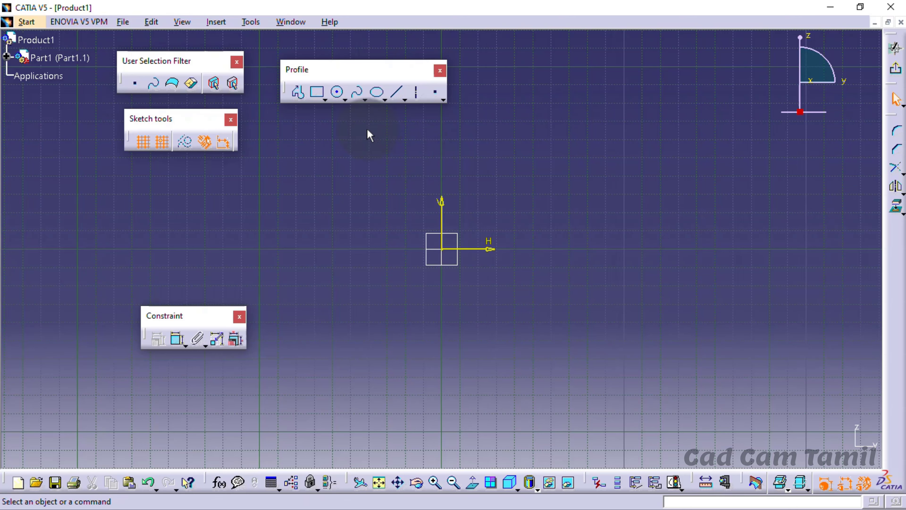
{"action": "left_click", "coordinate": [344, 100]}
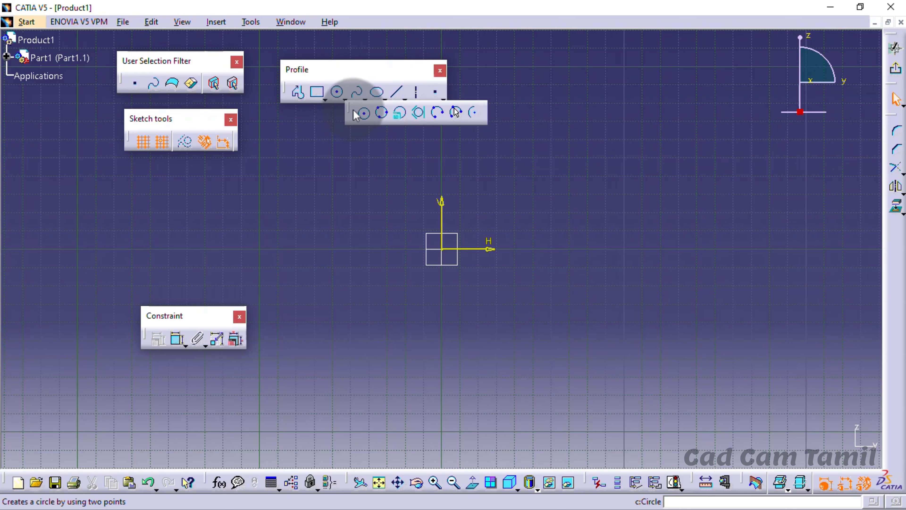
{"action": "left_click_drag", "start_coordinate": [352, 112], "coordinate": [288, 191]}
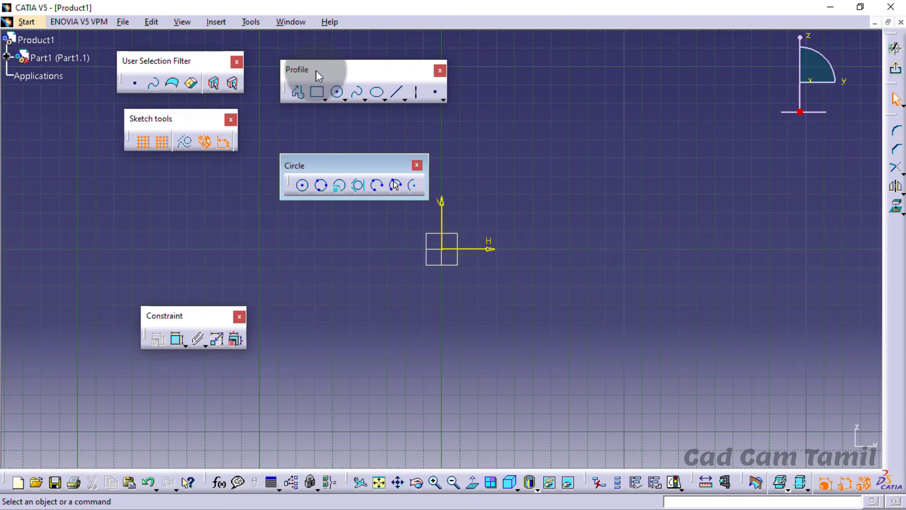
Step: Rearrange the floating toolbars, stacking User Selection Filter, Sketch tools and Profile beneath one another, with Circle beside Sketch tools
{"action": "left_click_drag", "start_coordinate": [285, 88], "coordinate": [96, 203]}
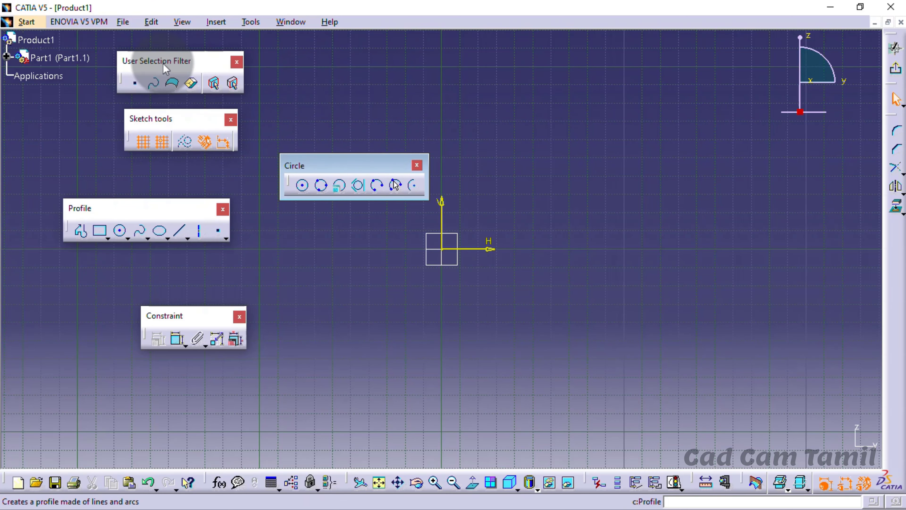
{"action": "left_click_drag", "start_coordinate": [165, 65], "coordinate": [139, 55]}
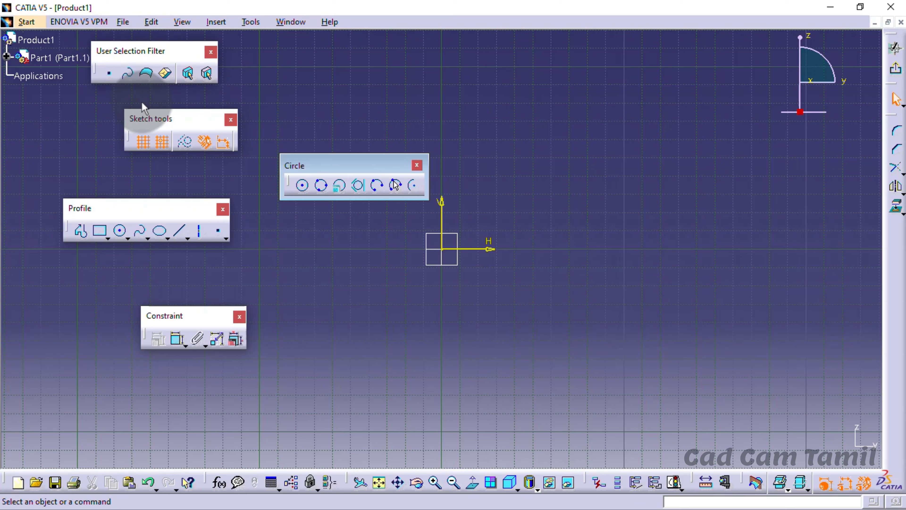
{"action": "mouse_move", "coordinate": [157, 119]}
{"action": "left_mouse_down"}
{"action": "mouse_move", "coordinate": [108, 97]}
{"action": "mouse_move", "coordinate": [112, 106]}
{"action": "left_mouse_up"}
{"action": "left_click_drag", "start_coordinate": [134, 202], "coordinate": [135, 159]}
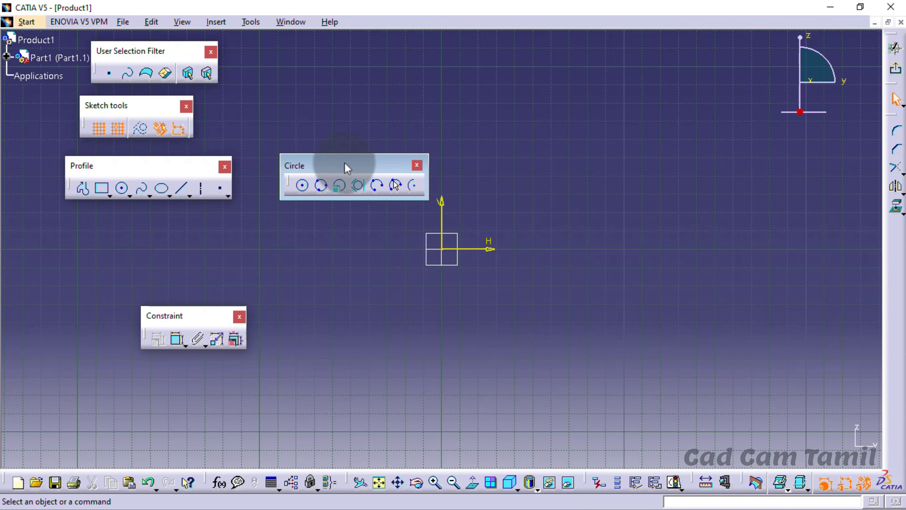
{"action": "left_click_drag", "start_coordinate": [290, 97], "coordinate": [287, 100]}
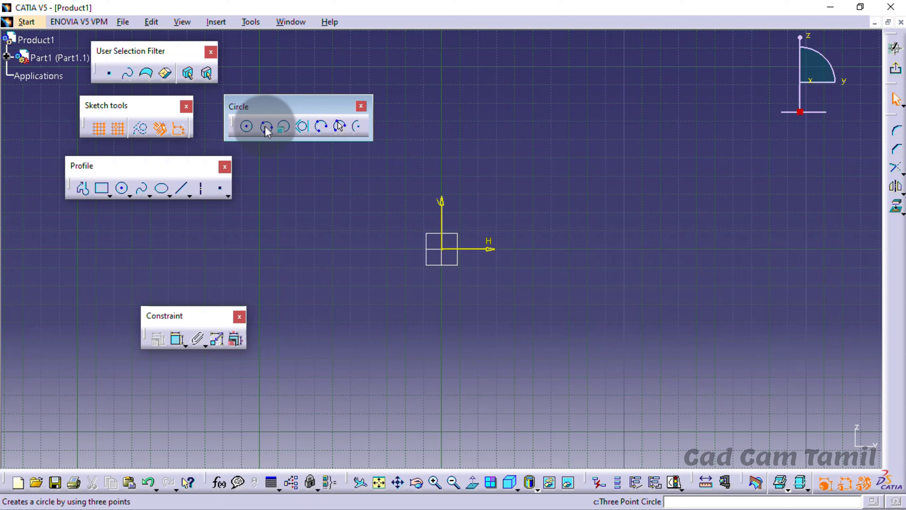
Step: Start a centre-point circle, placing the Circle toolbar below Profile and the Sketch tools toolbar where its coordinate fields are unobstructed
{"action": "left_click", "coordinate": [248, 125]}
{"action": "mouse_move", "coordinate": [268, 109]}
{"action": "left_mouse_down"}
{"action": "mouse_move", "coordinate": [189, 207]}
{"action": "mouse_move", "coordinate": [109, 250]}
{"action": "left_mouse_up"}
{"action": "left_click_drag", "start_coordinate": [154, 113], "coordinate": [310, 99]}
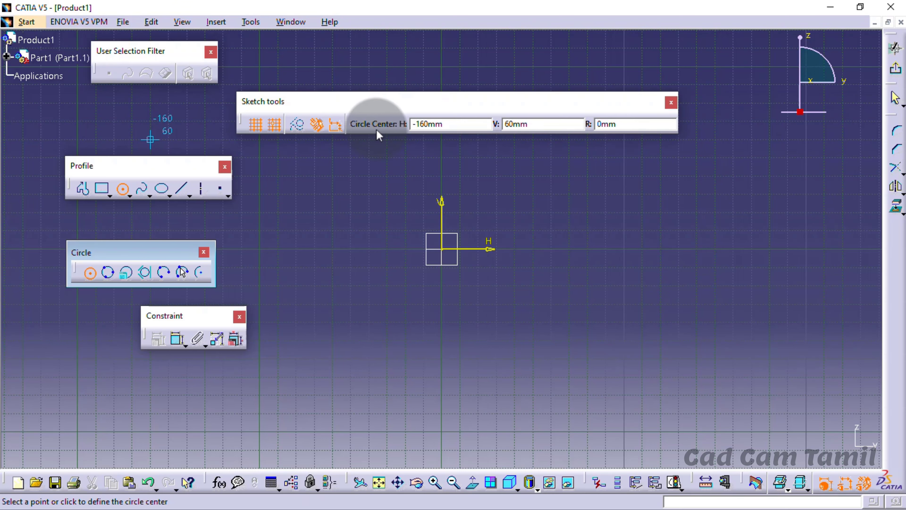
{"action": "left_click", "coordinate": [434, 126]}
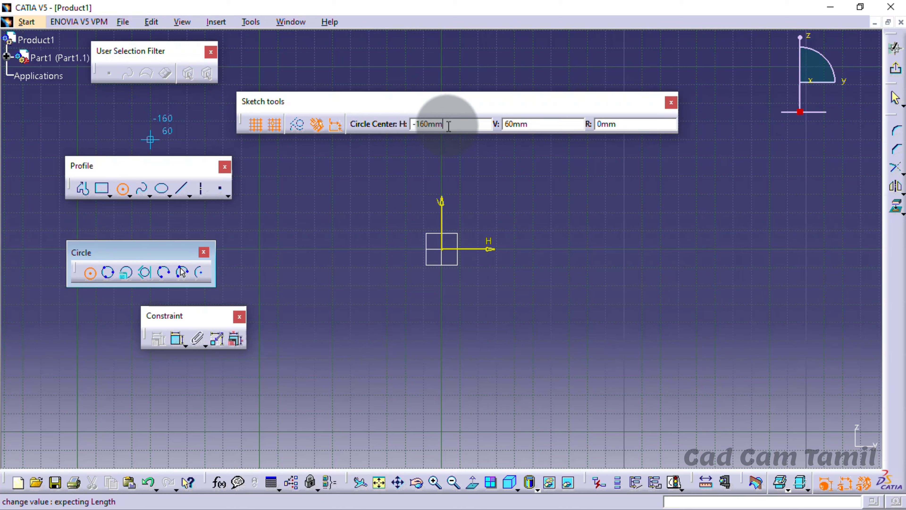
{"action": "left_click_drag", "start_coordinate": [449, 126], "coordinate": [398, 123]}
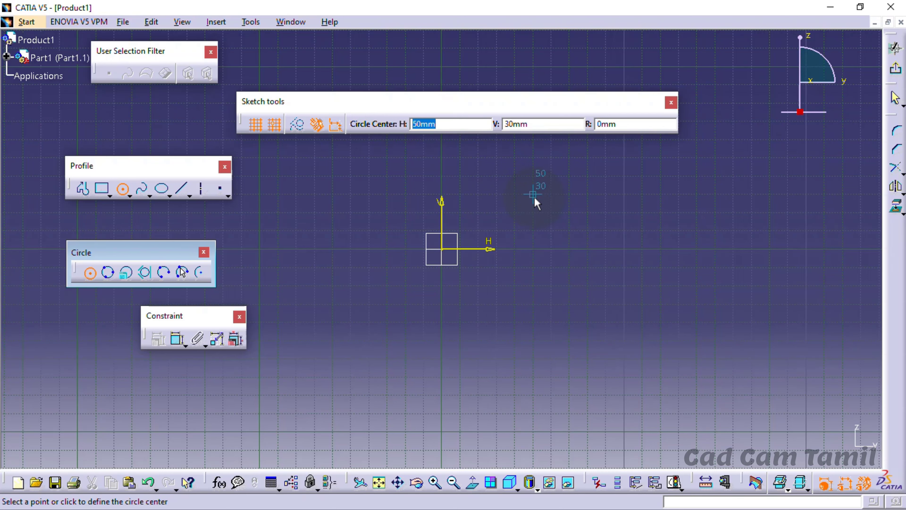
{"action": "type", "text": "50"}
{"action": "key", "text": "Tab"}
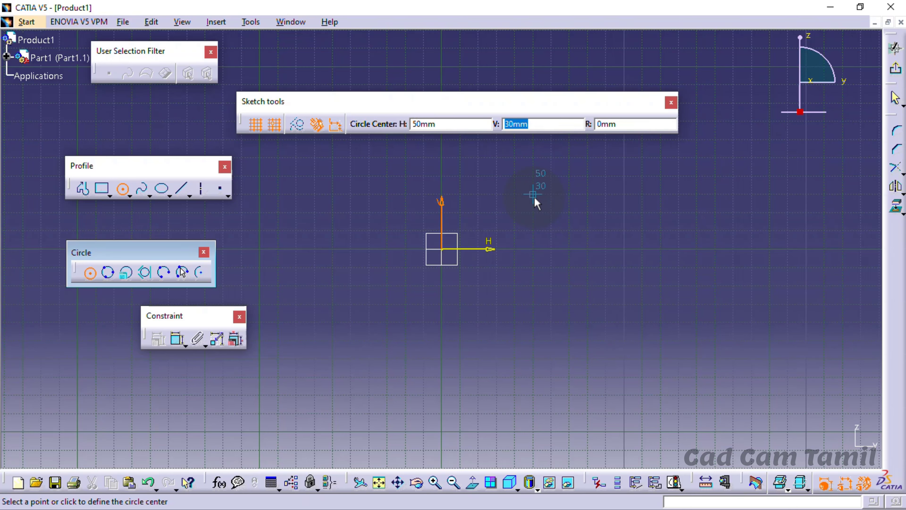
{"action": "type", "text": "50"}
{"action": "key", "text": "Return"}
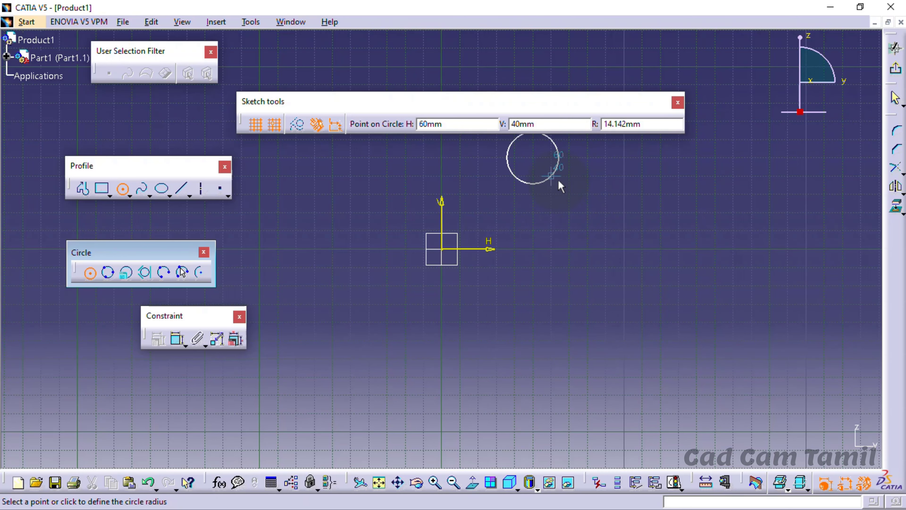
{"action": "left_click", "coordinate": [638, 124]}
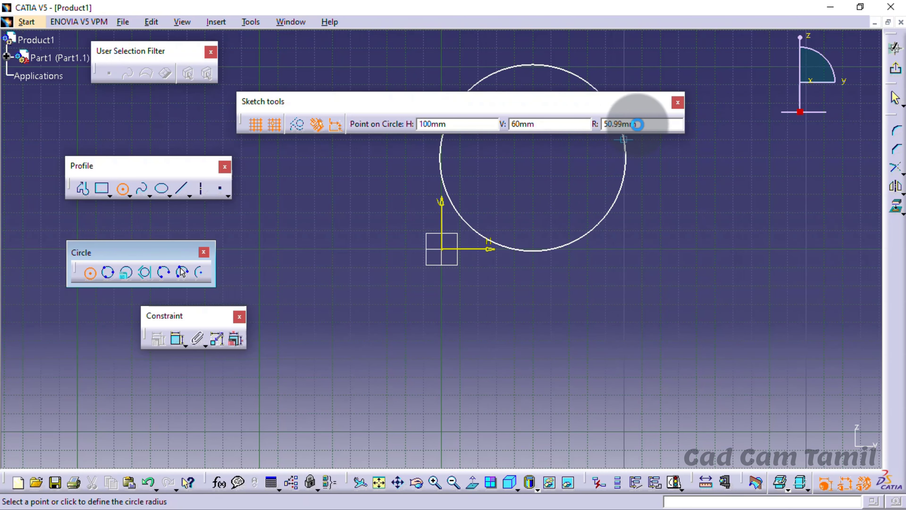
Step: Move the Sketch tools toolbar above the drawing space and close it, cancelling the unfinished circle
{"action": "left_click_drag", "start_coordinate": [623, 104], "coordinate": [610, 45]}
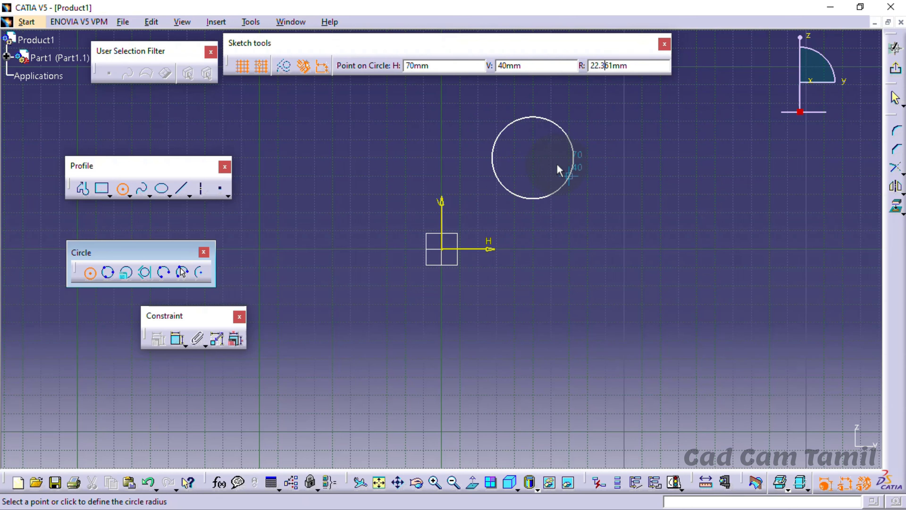
{"action": "left_click", "coordinate": [663, 44]}
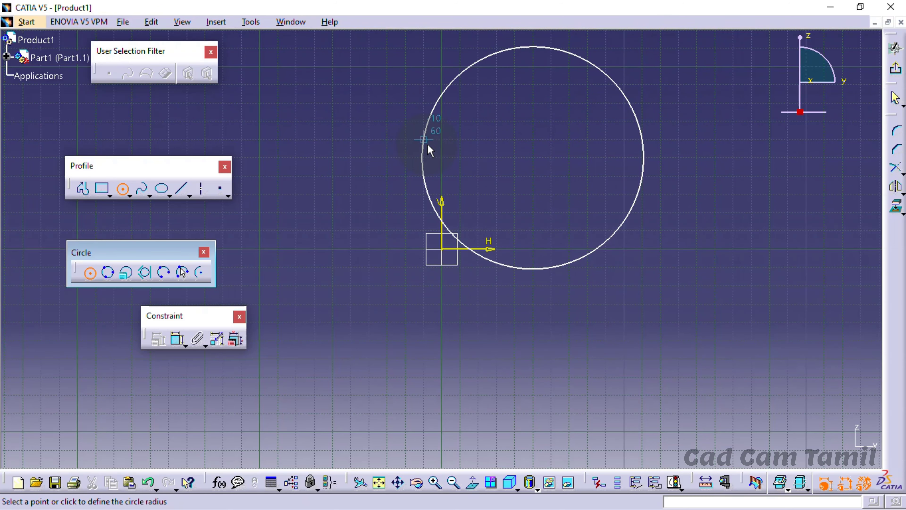
{"action": "key", "text": "Escape"}
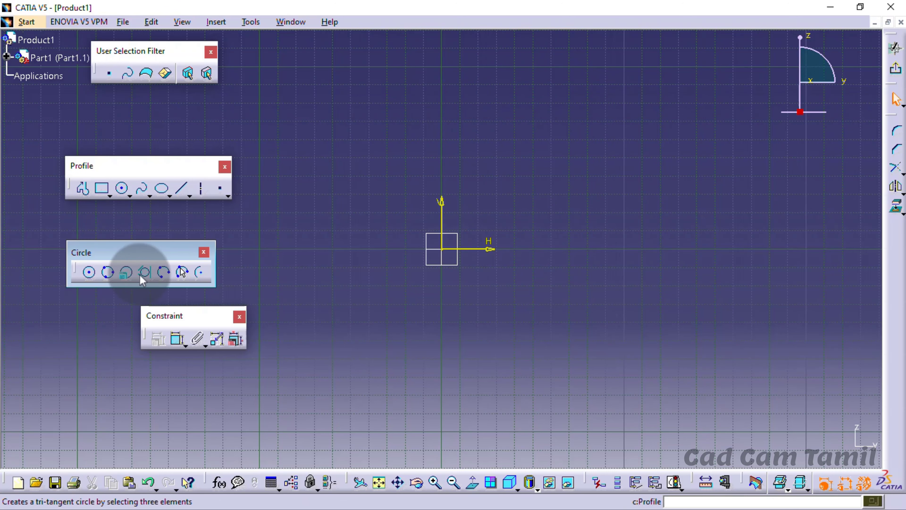
{"action": "left_click", "coordinate": [88, 272]}
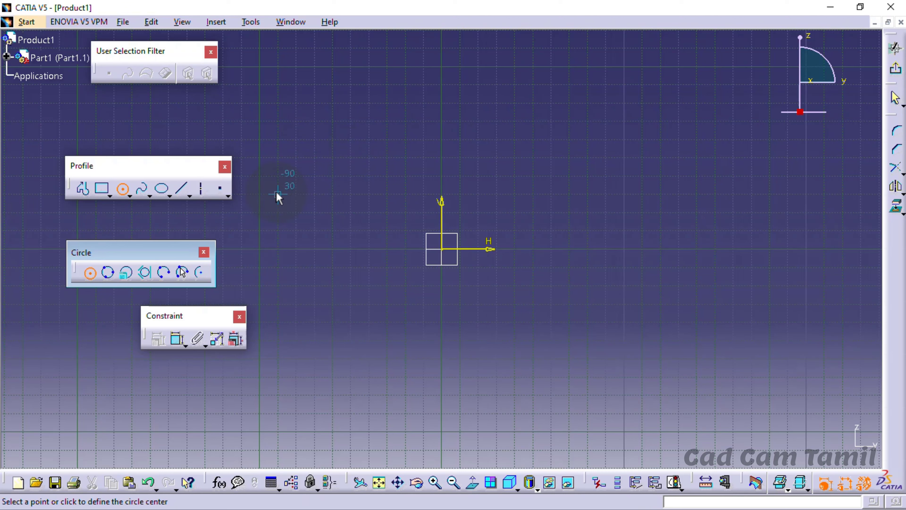
{"action": "key", "text": "Escape"}
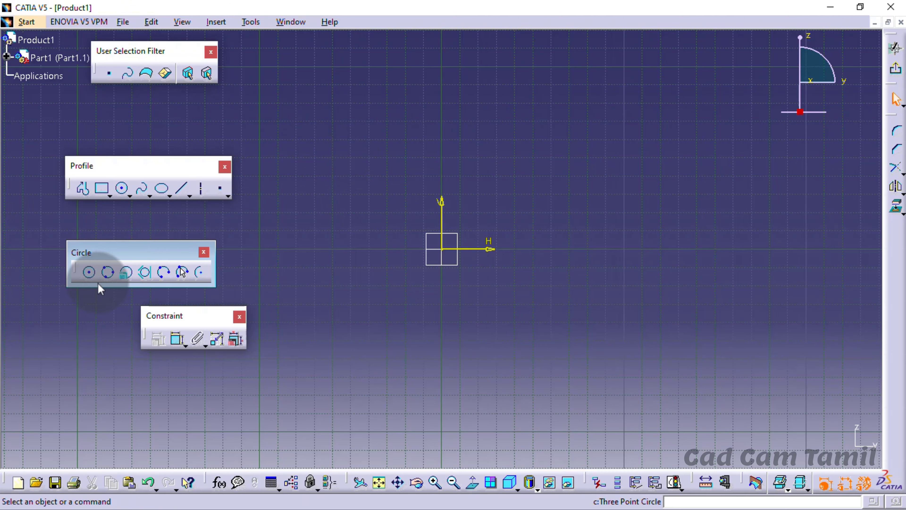
Step: Restart the centre-point circle and show the hidden Sketch tools toolbar again
{"action": "left_click", "coordinate": [89, 273]}
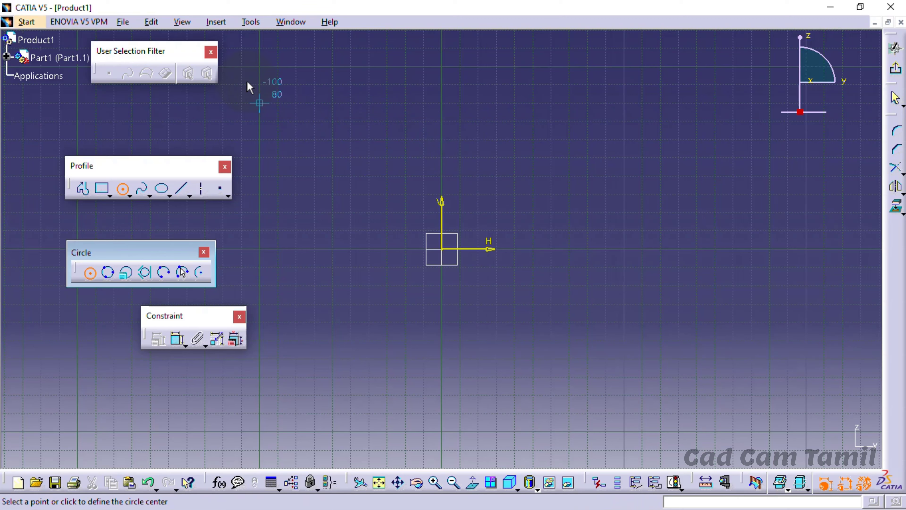
{"action": "left_click", "coordinate": [184, 23]}
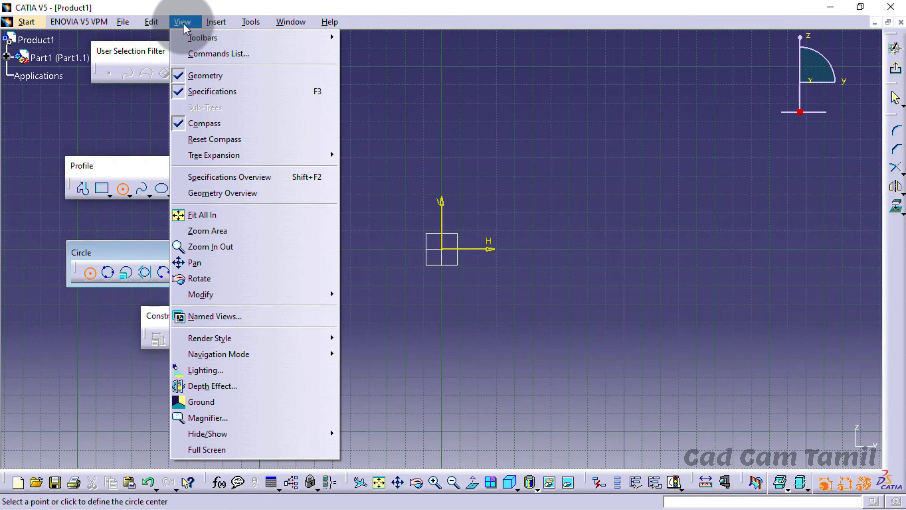
{"action": "mouse_move", "coordinate": [207, 36]}
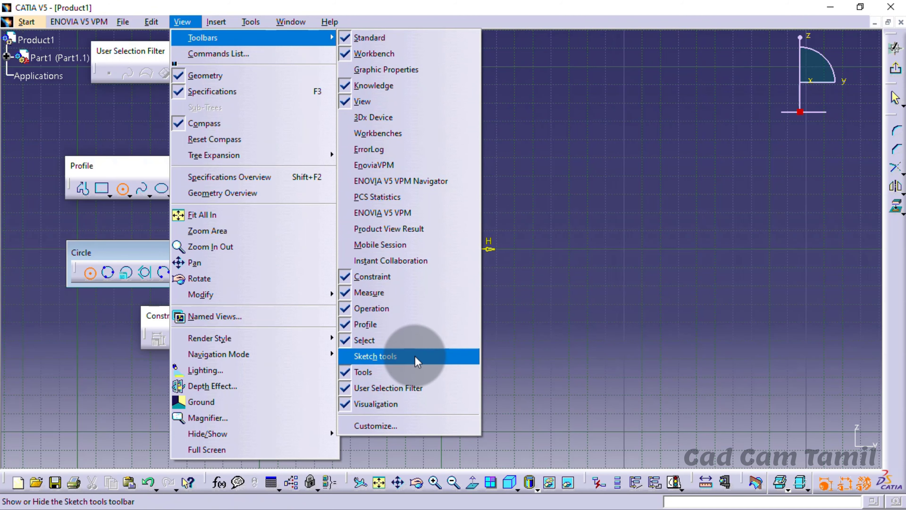
{"action": "left_click", "coordinate": [417, 361]}
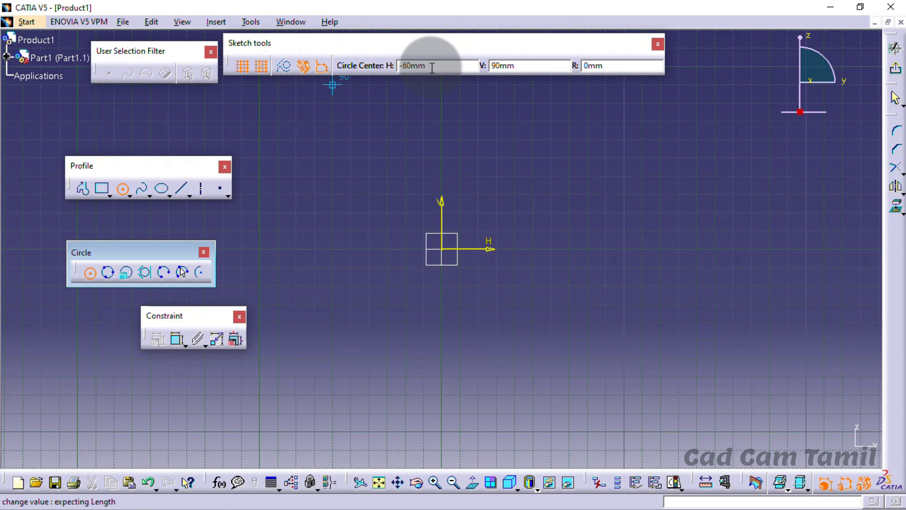
Step: Draw a circle centred on the sketch origin at H 0 mm, V 0 mm with a radius of 50 mm
{"action": "key", "text": "Return"}
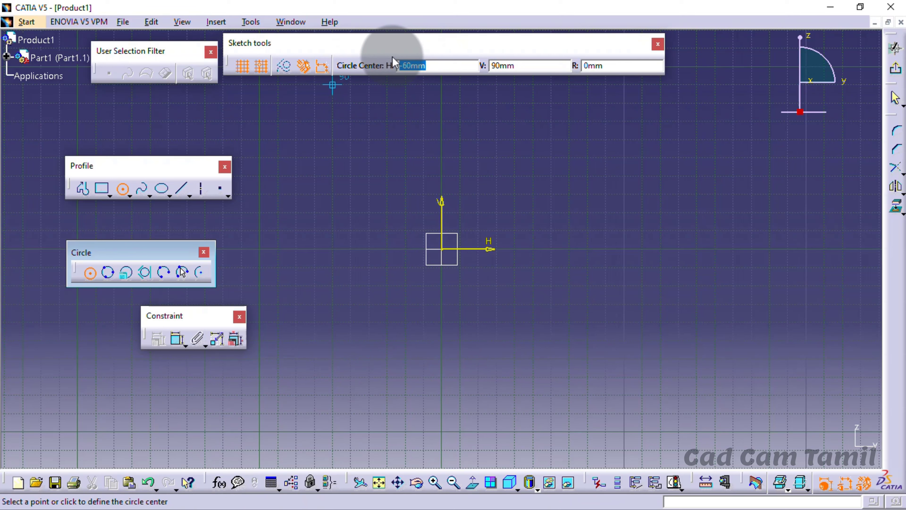
{"action": "type", "text": "0"}
{"action": "key", "text": "Tab"}
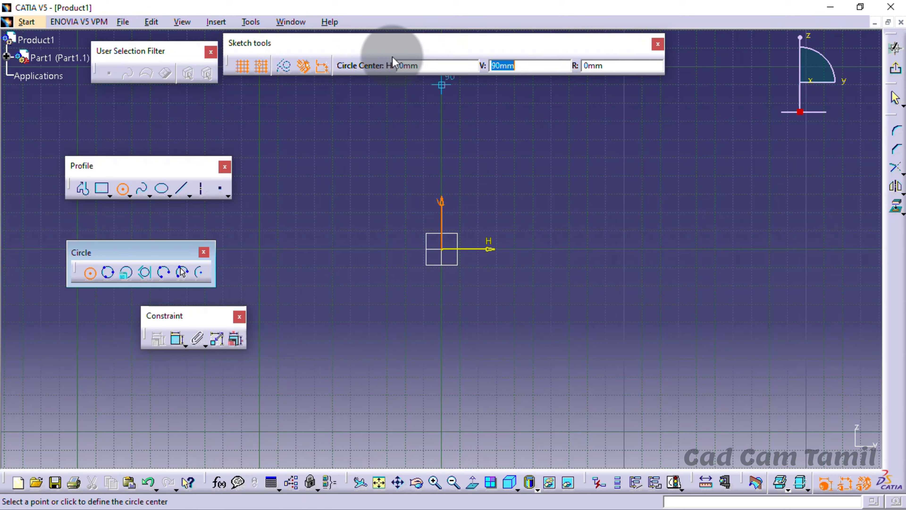
{"action": "type", "text": "0"}
{"action": "key", "text": "Return"}
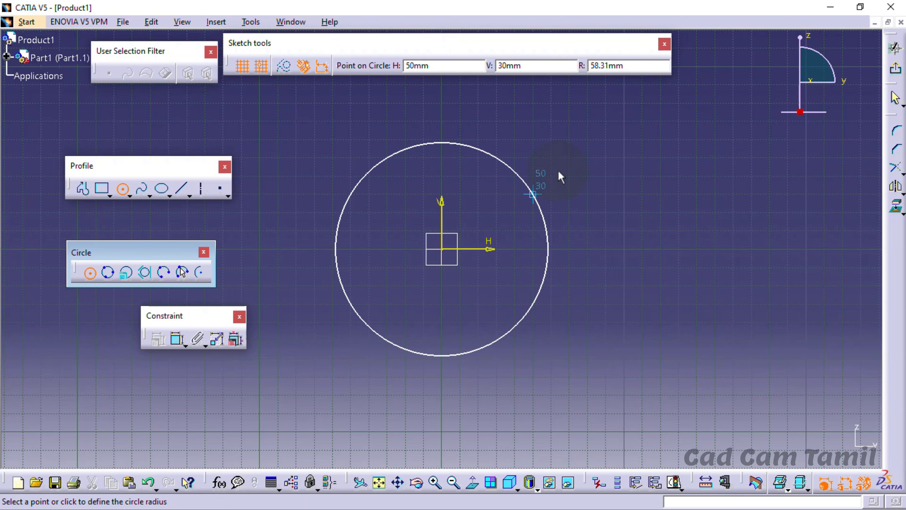
{"action": "left_click", "coordinate": [610, 65]}
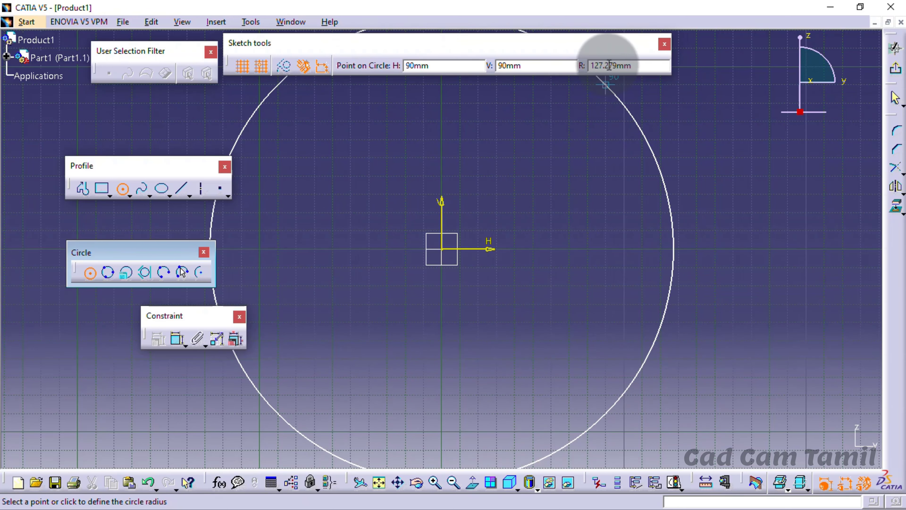
{"action": "double_click", "coordinate": [621, 65]}
{"action": "type", "text": "50"}
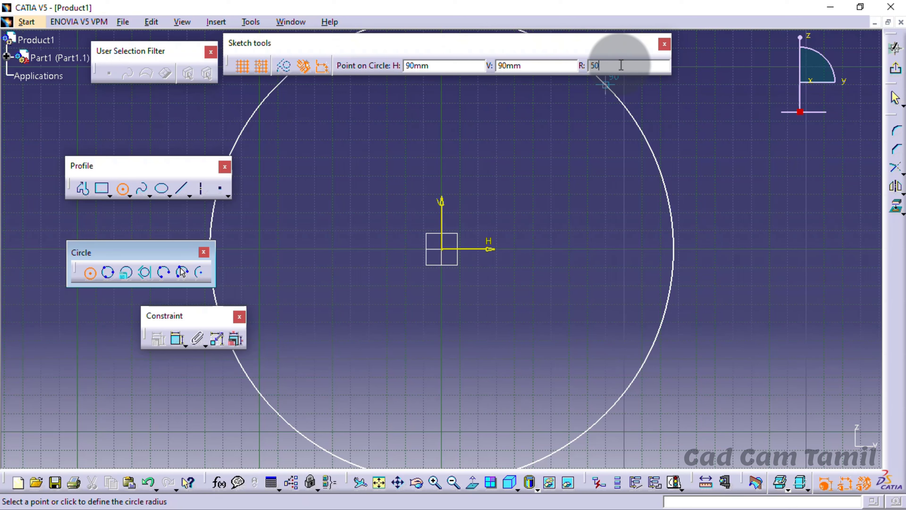
{"action": "key", "text": "Return"}
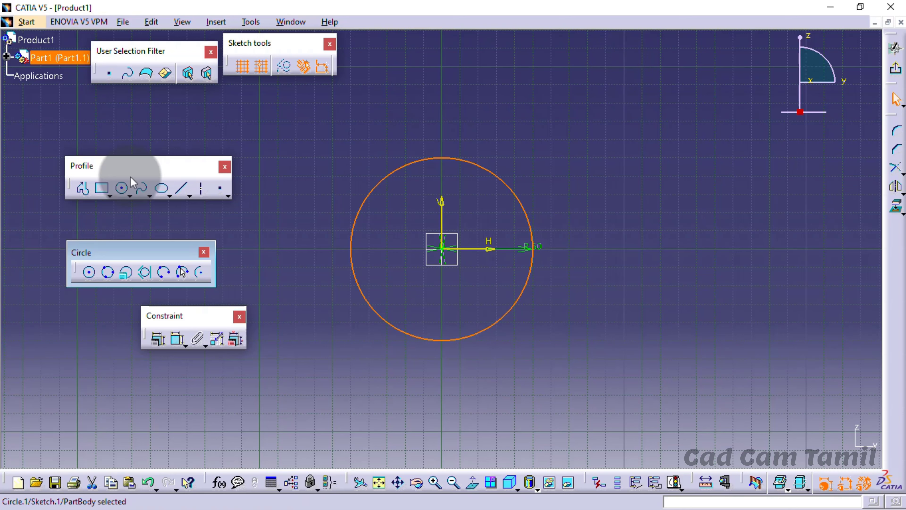
Step: Start a three-point circle and place its first point at H 100 mm, V 0 mm
{"action": "left_click", "coordinate": [109, 273]}
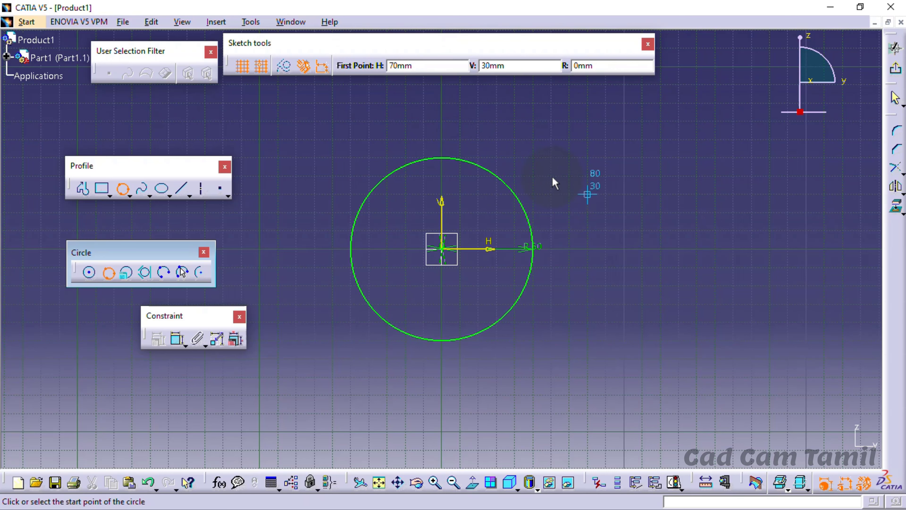
{"action": "left_click", "coordinate": [435, 67]}
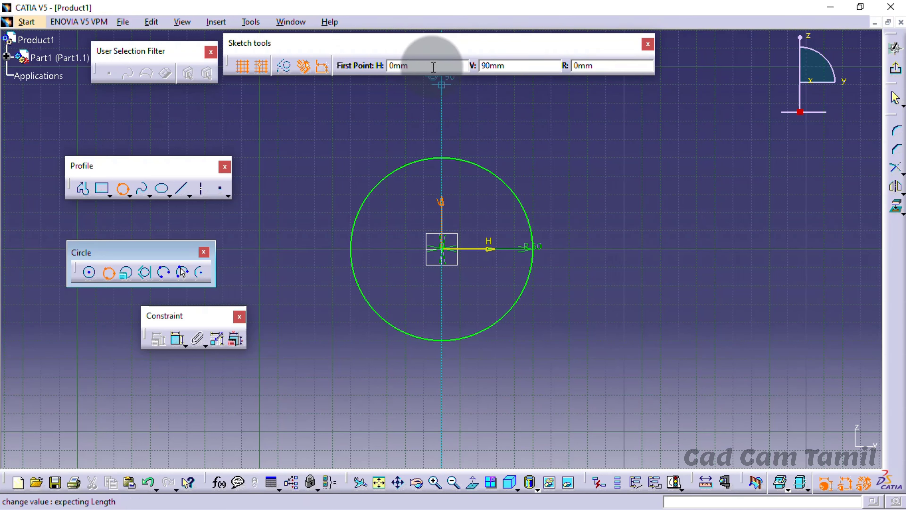
{"action": "left_click_drag", "start_coordinate": [433, 66], "coordinate": [363, 46]}
{"action": "type", "text": "100"}
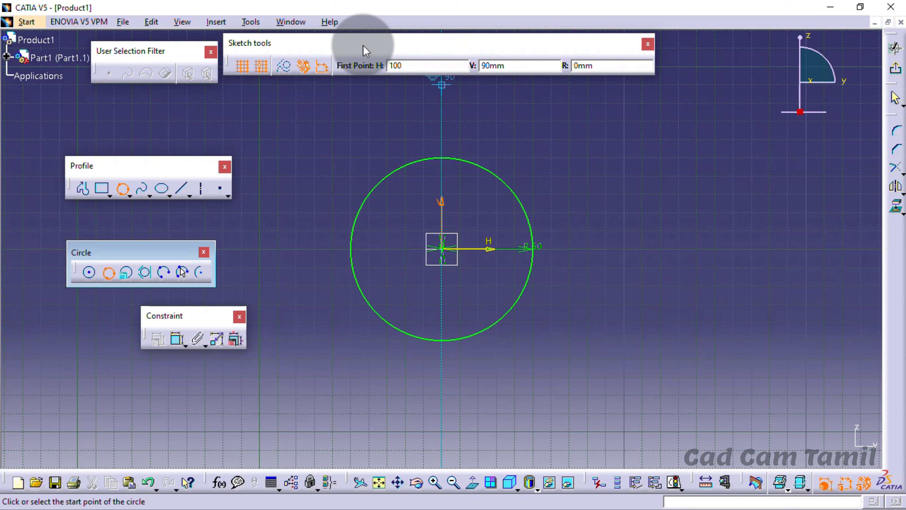
{"action": "key", "text": "Tab"}
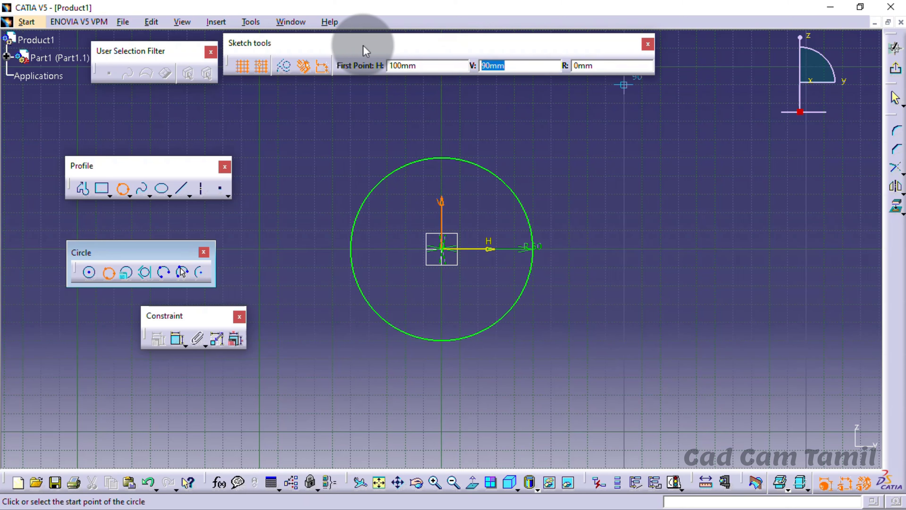
{"action": "type", "text": "0"}
{"action": "key", "text": "Return"}
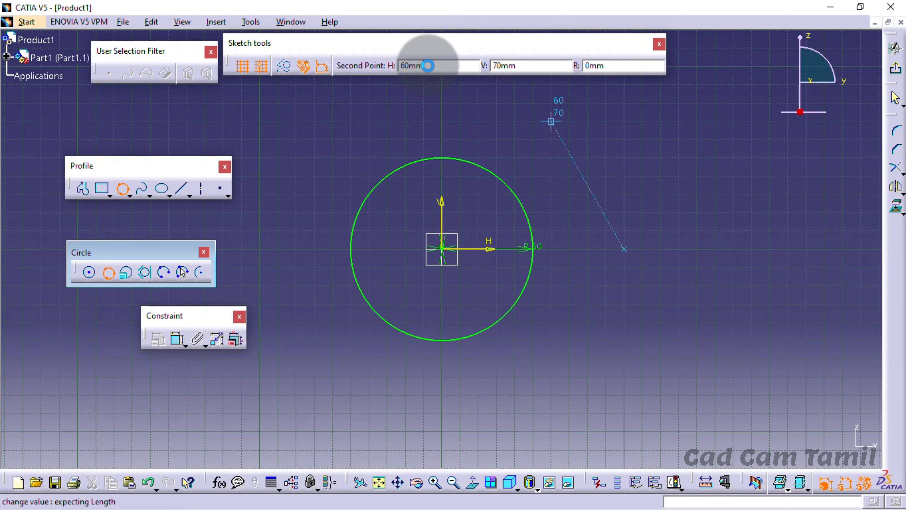
Step: Place the circle's second point at H 150 mm, V 50 mm
{"action": "left_click_drag", "start_coordinate": [427, 65], "coordinate": [389, 68]}
{"action": "type", "text": "150"}
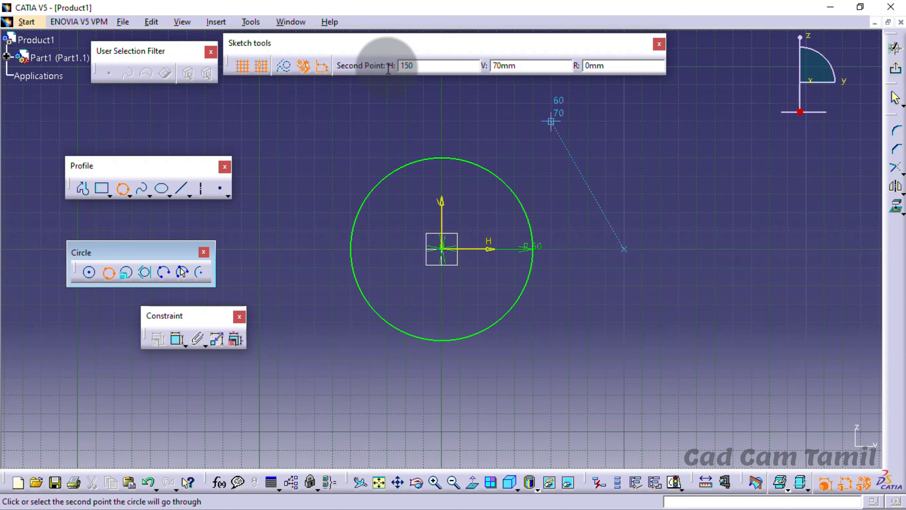
{"action": "key", "text": "Tab"}
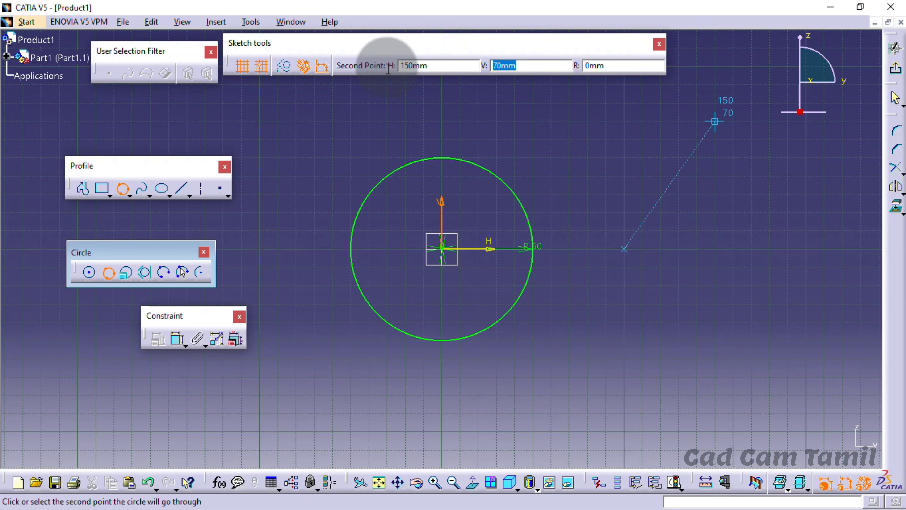
{"action": "type", "text": "50"}
{"action": "key", "text": "Return"}
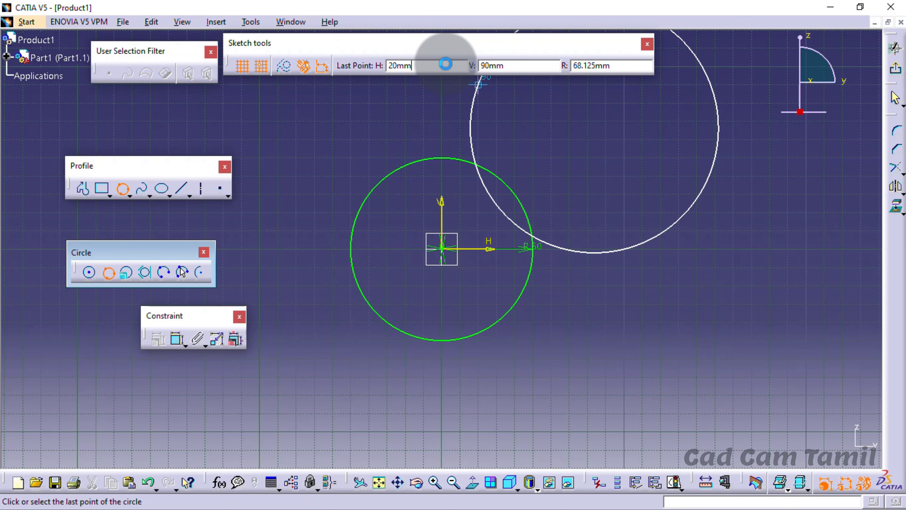
Step: Complete the three-point circle with its last point at H 110 mm, V 60 mm
{"action": "left_click", "coordinate": [448, 65]}
{"action": "double_click", "coordinate": [447, 65]}
{"action": "type", "text": "110"}
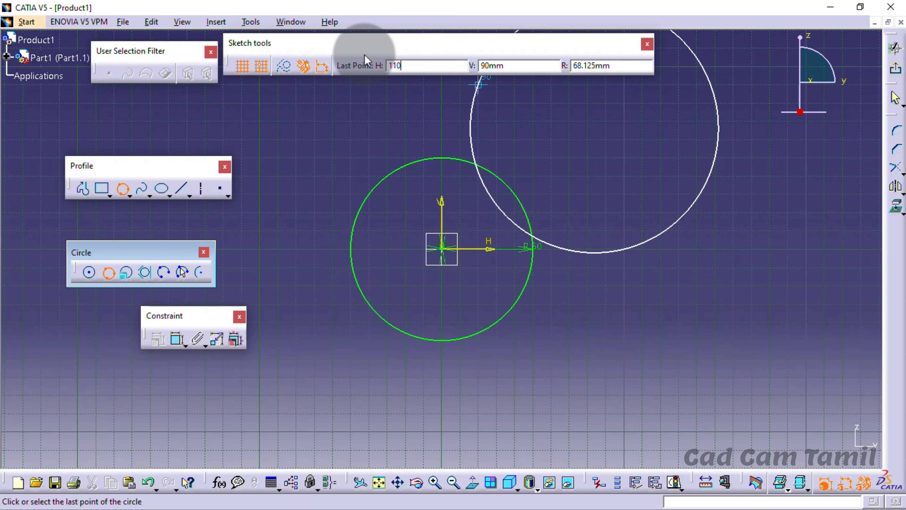
{"action": "key", "text": "Tab"}
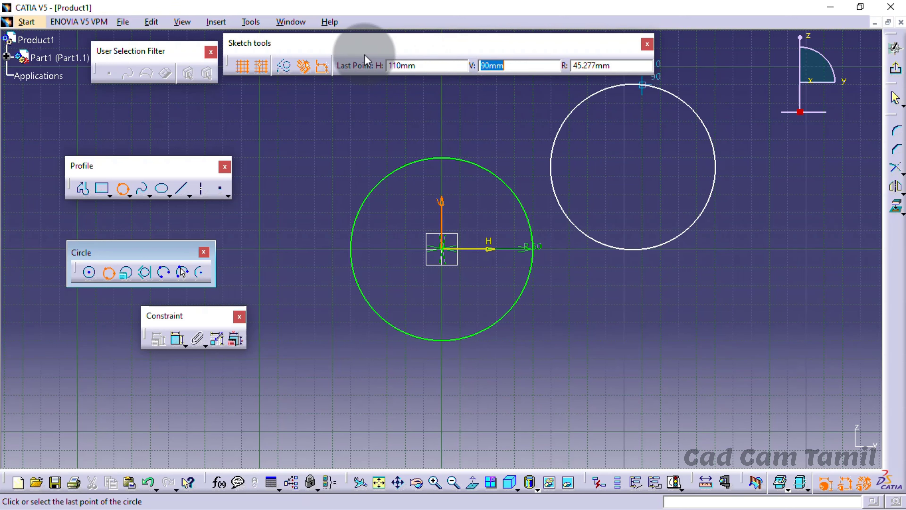
{"action": "type", "text": "60"}
{"action": "key", "text": "Return"}
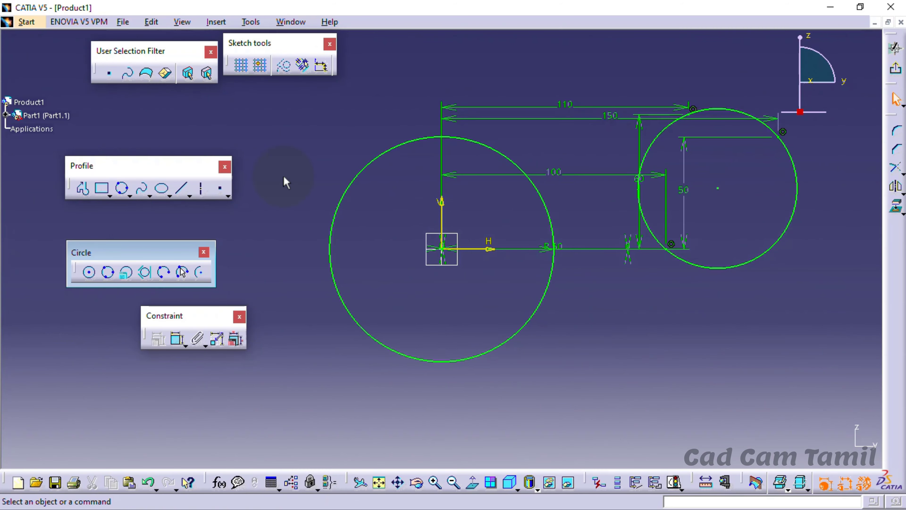
Step: Start a circle using coordinates, move the Circle Definition dialog higher, and view its Polar centre-point options before returning to Cartesian
{"action": "left_click", "coordinate": [123, 278]}
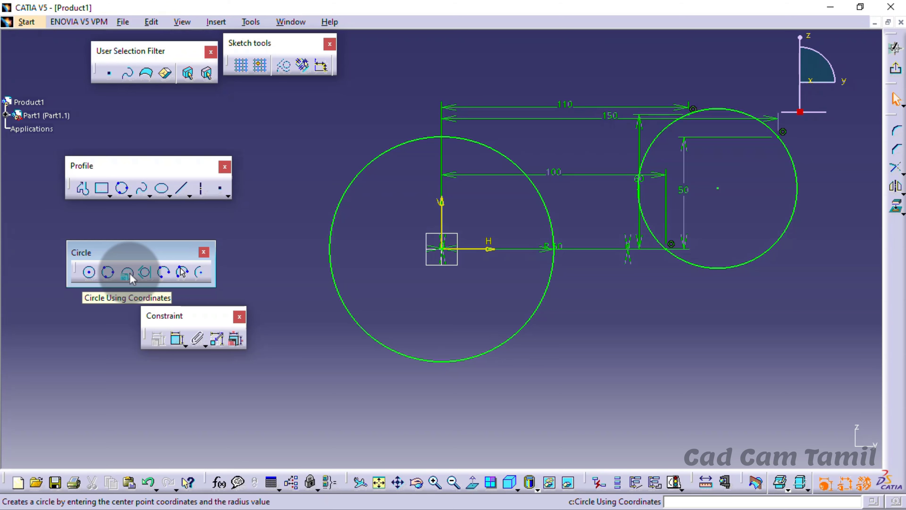
{"action": "left_click", "coordinate": [127, 273]}
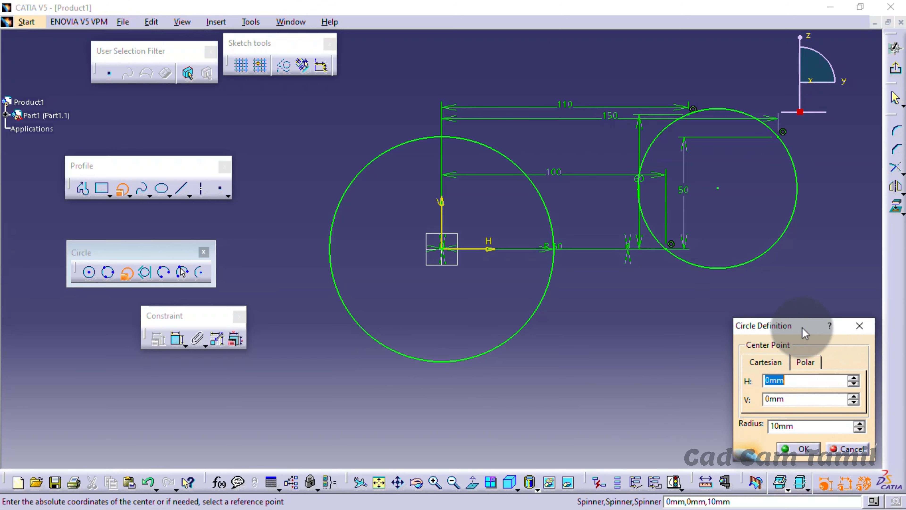
{"action": "left_click_drag", "start_coordinate": [805, 332], "coordinate": [782, 273]}
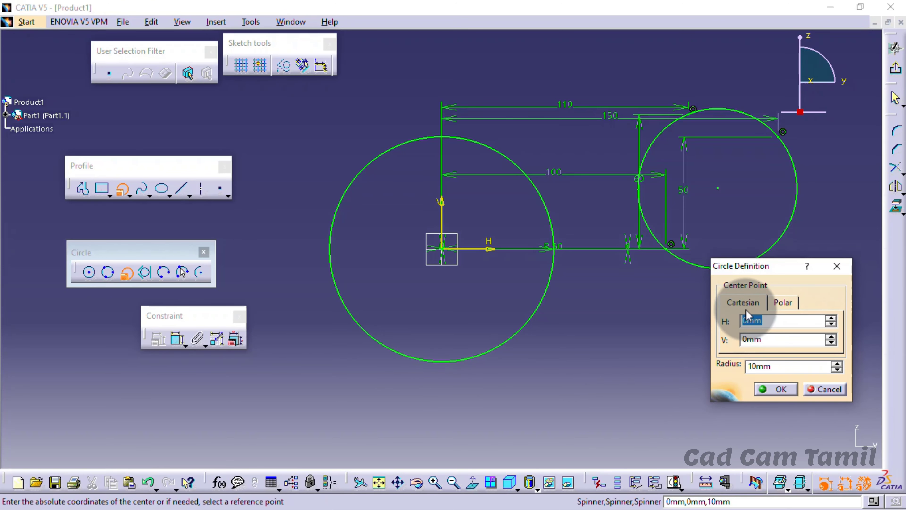
{"action": "left_click", "coordinate": [782, 301]}
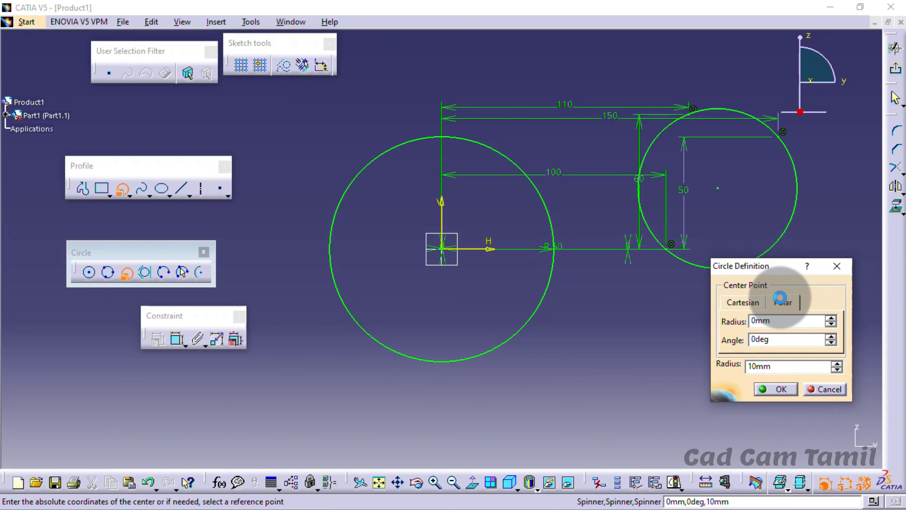
{"action": "left_click", "coordinate": [746, 303]}
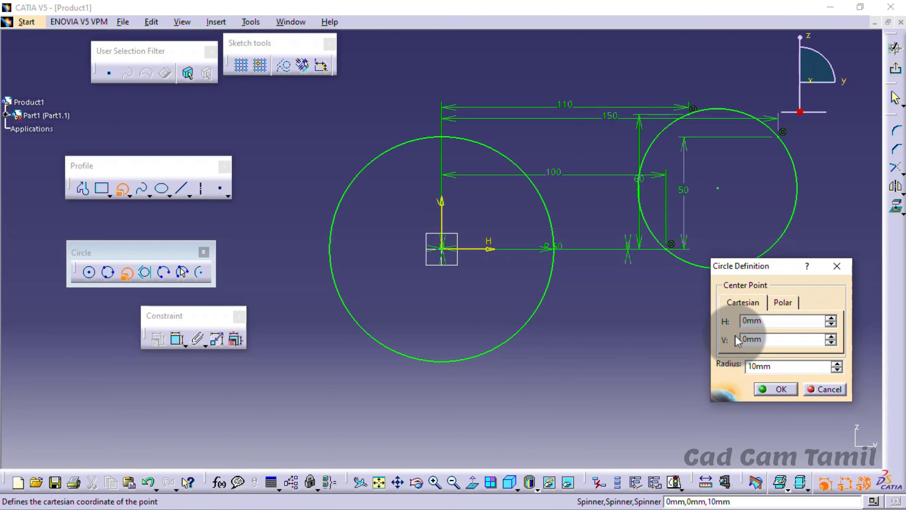
Step: Create the circle with its centre at H -50 mm, V -50 mm and a radius of 20 mm
{"action": "left_click_drag", "start_coordinate": [763, 319], "coordinate": [731, 317]}
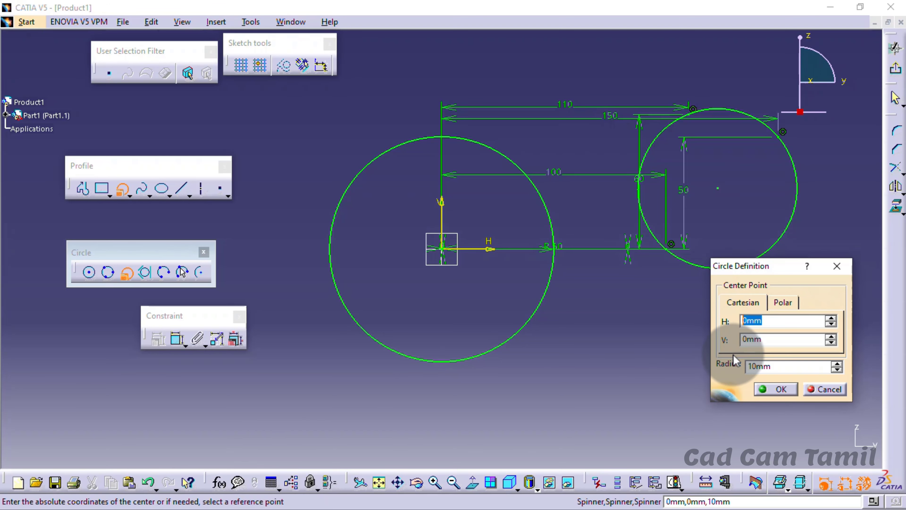
{"action": "type", "text": "-50"}
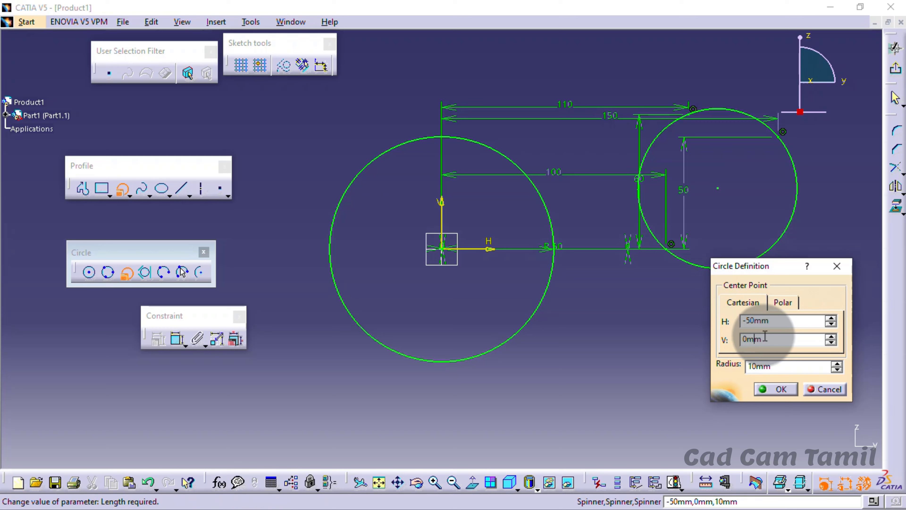
{"action": "left_click_drag", "start_coordinate": [817, 339], "coordinate": [734, 332]}
{"action": "type", "text": "-50"}
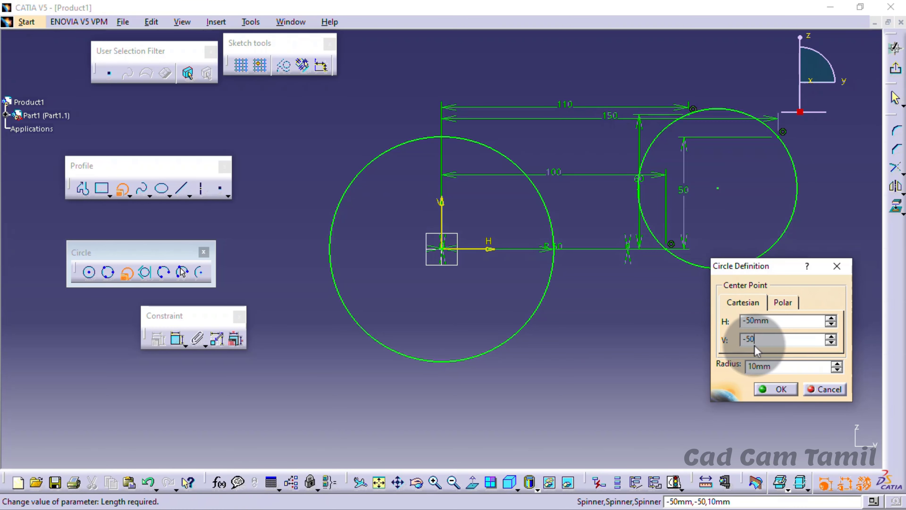
{"action": "left_click", "coordinate": [784, 366]}
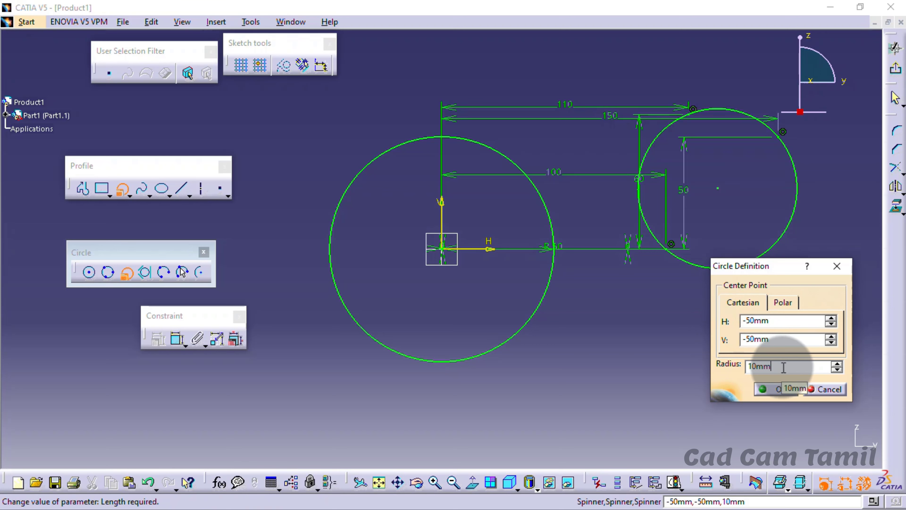
{"action": "left_click_drag", "start_coordinate": [783, 367], "coordinate": [711, 370]}
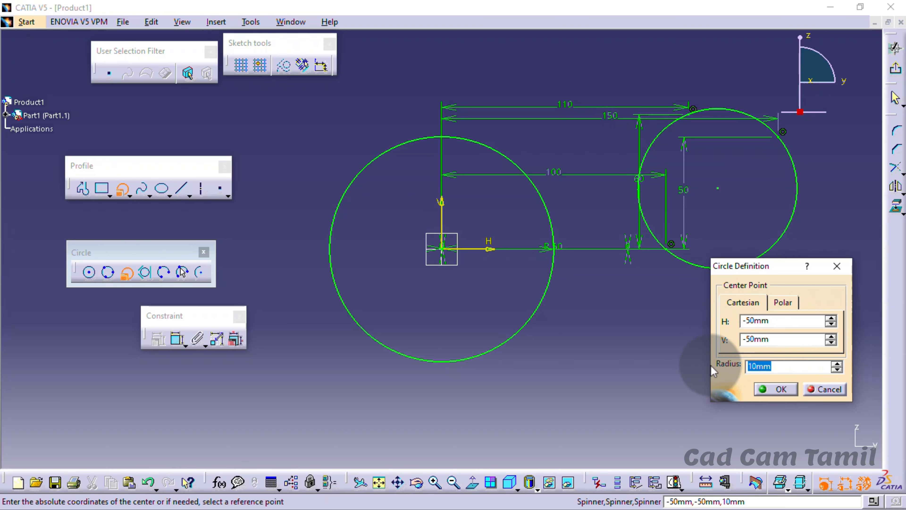
{"action": "type", "text": "20"}
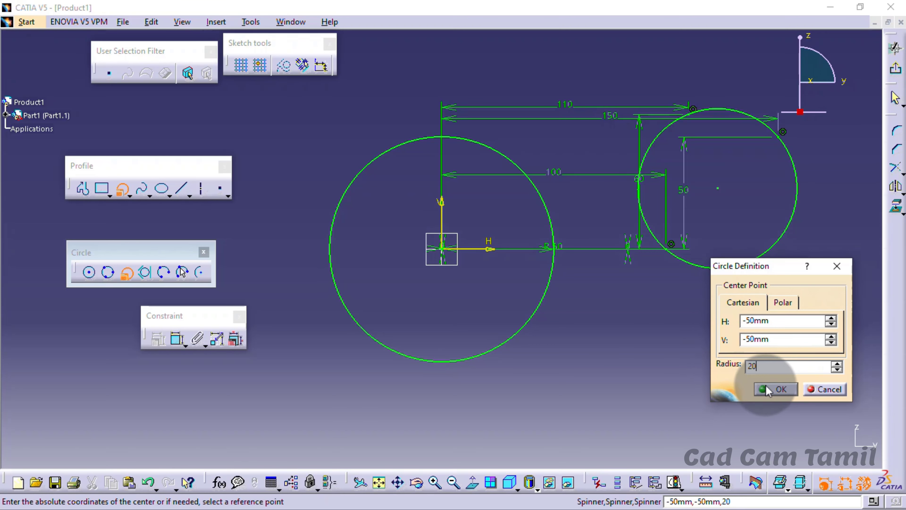
{"action": "left_click", "coordinate": [768, 389]}
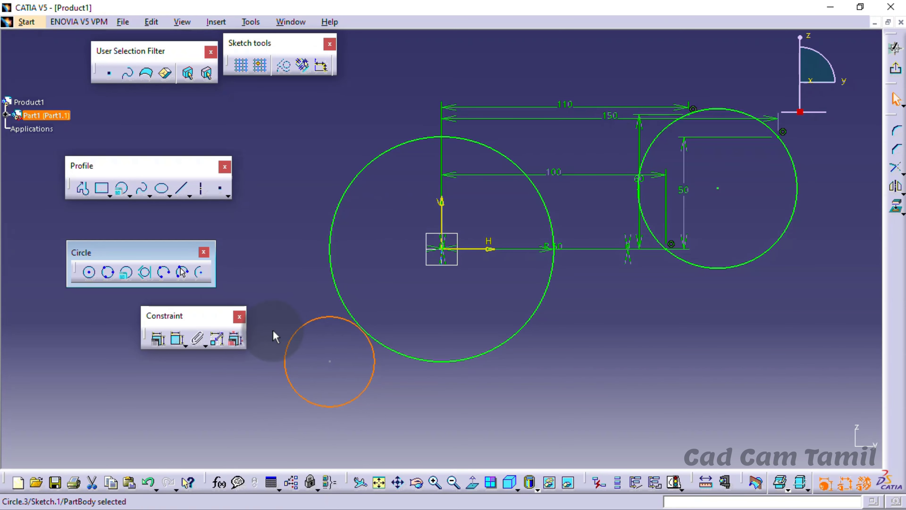
Step: Create a 20 mm radius circle using coordinates, its centre at polar radius 100 mm and angle 90 deg from the previous circle's centre
{"action": "left_click", "coordinate": [125, 272]}
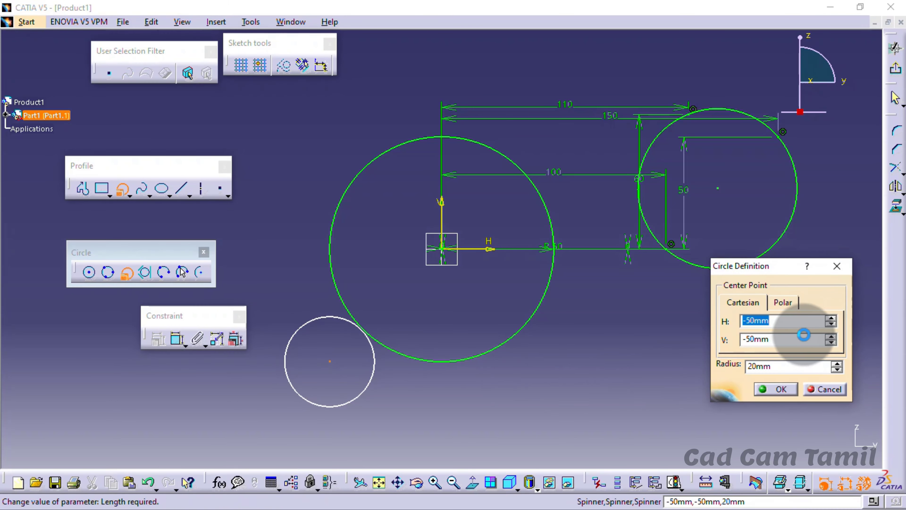
{"action": "left_click", "coordinate": [783, 302]}
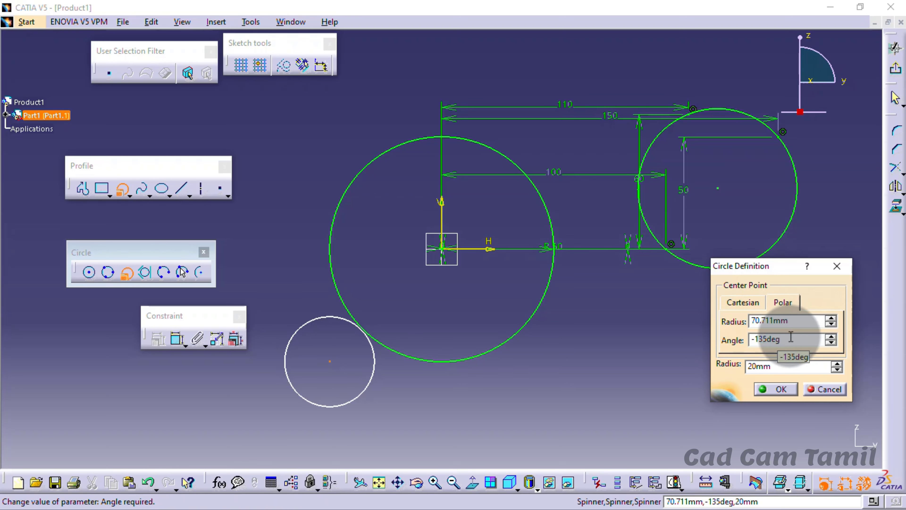
{"action": "left_click_drag", "start_coordinate": [796, 339], "coordinate": [744, 346]}
{"action": "type", "text": "90"}
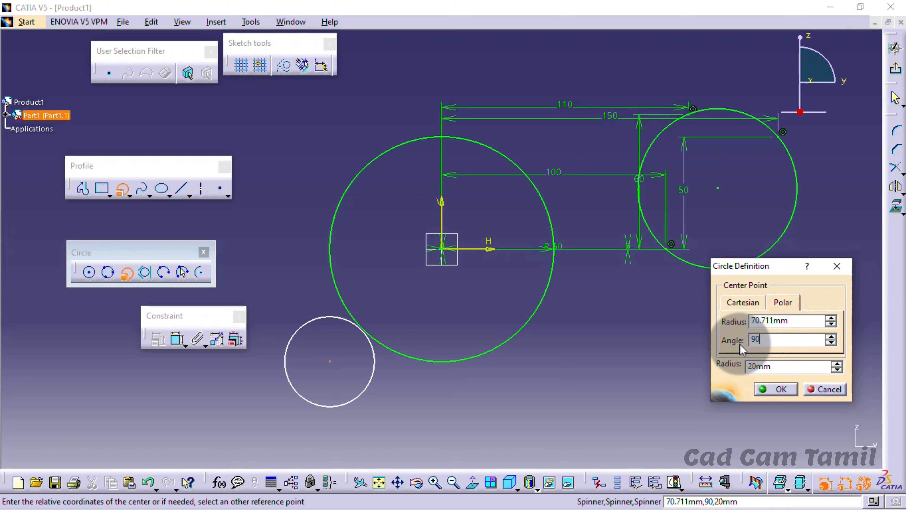
{"action": "left_click", "coordinate": [792, 321]}
{"action": "double_click", "coordinate": [799, 322]}
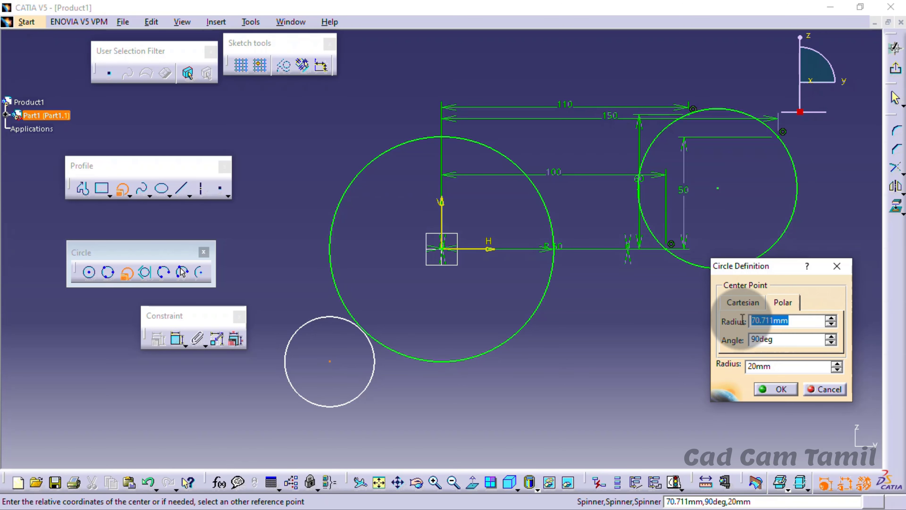
{"action": "type", "text": "100"}
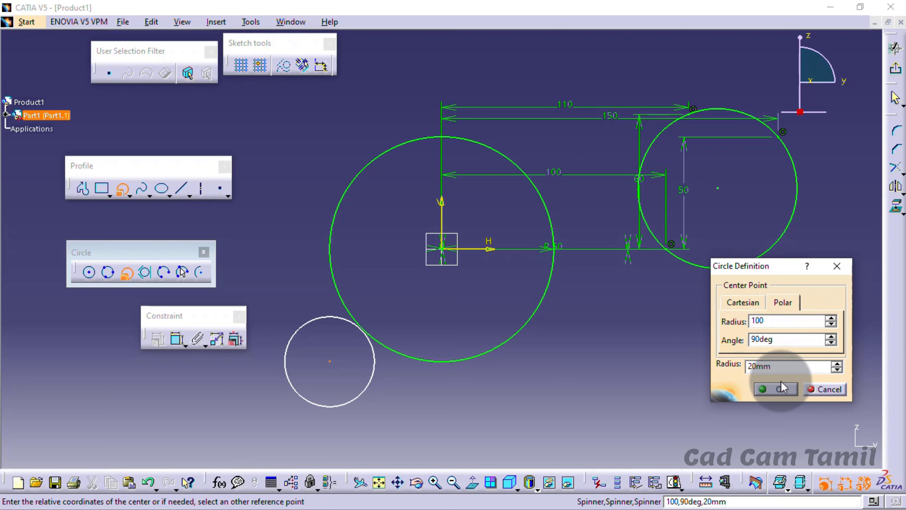
{"action": "left_click", "coordinate": [780, 389]}
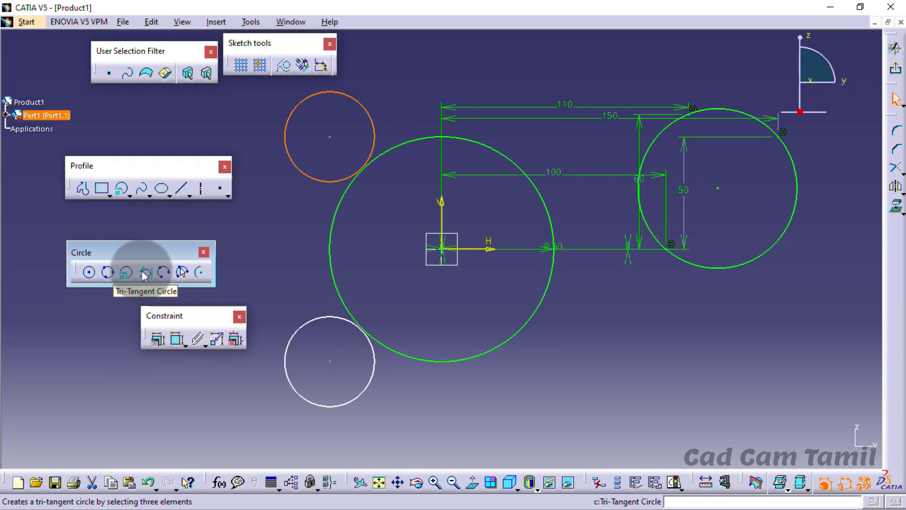
Step: Create a tri-tangent circle touching the lower small circle, the large origin-centred circle and the upper small circle
{"action": "left_click", "coordinate": [152, 272]}
{"action": "left_click", "coordinate": [330, 316]}
{"action": "left_click", "coordinate": [329, 243]}
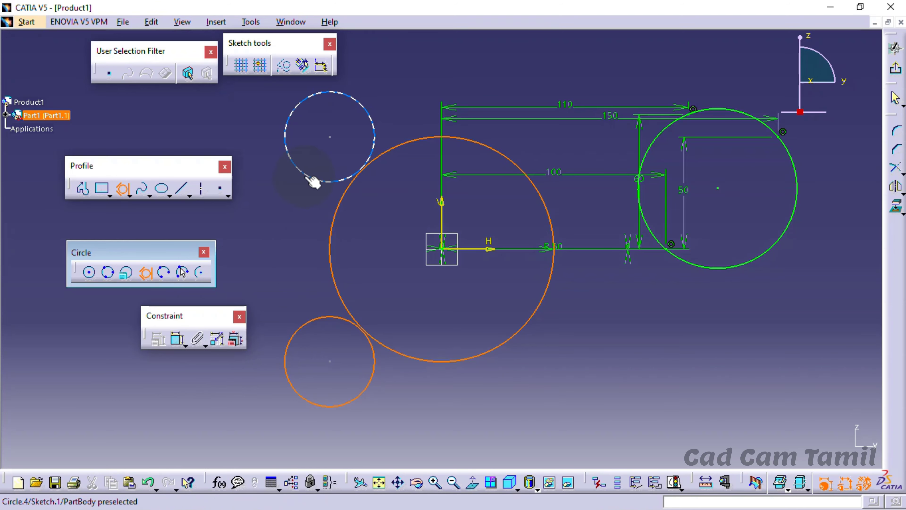
{"action": "left_click", "coordinate": [313, 181]}
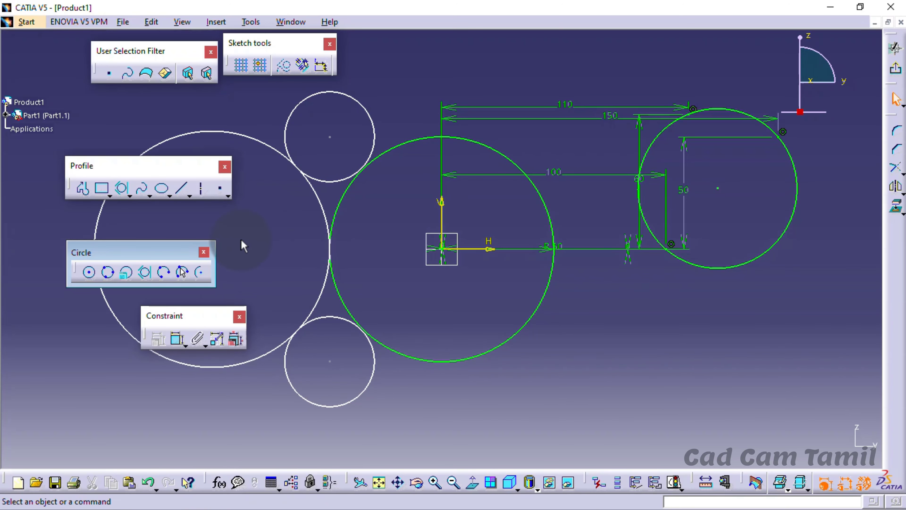
Step: Draw three separate lines in the empty area below the three-point circle: one rising, one falling, and a nearly horizontal one about 84 mm long
{"action": "scroll", "coordinate": [717, 294], "scroll_direction": "down", "scroll_amount": 1}
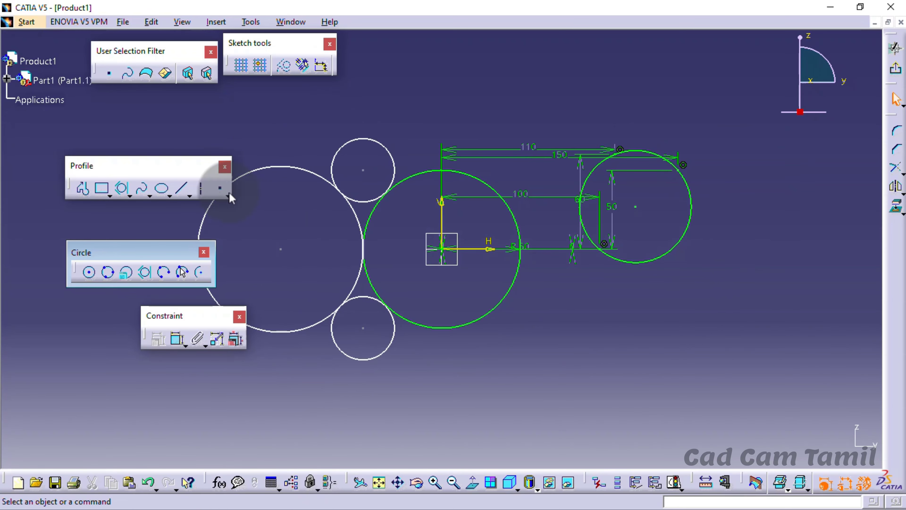
{"action": "left_click", "coordinate": [185, 189]}
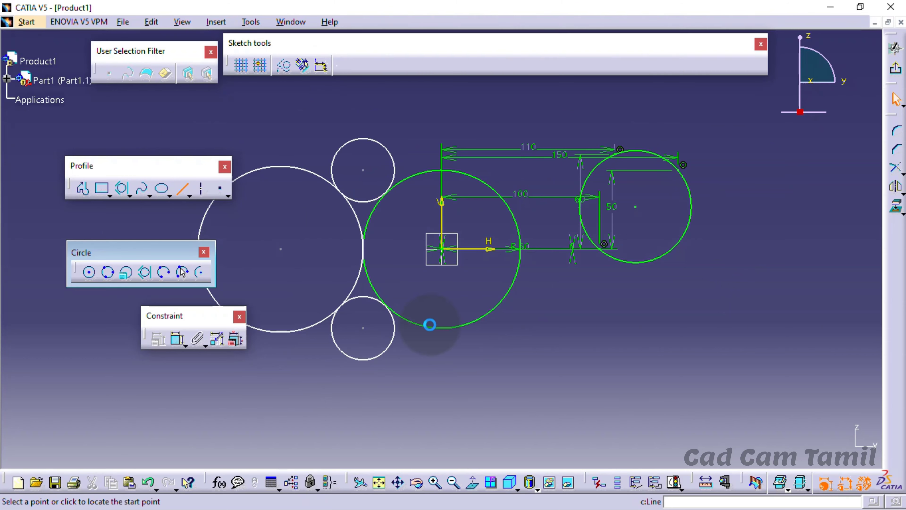
{"action": "left_click", "coordinate": [521, 377]}
{"action": "left_click", "coordinate": [659, 306]}
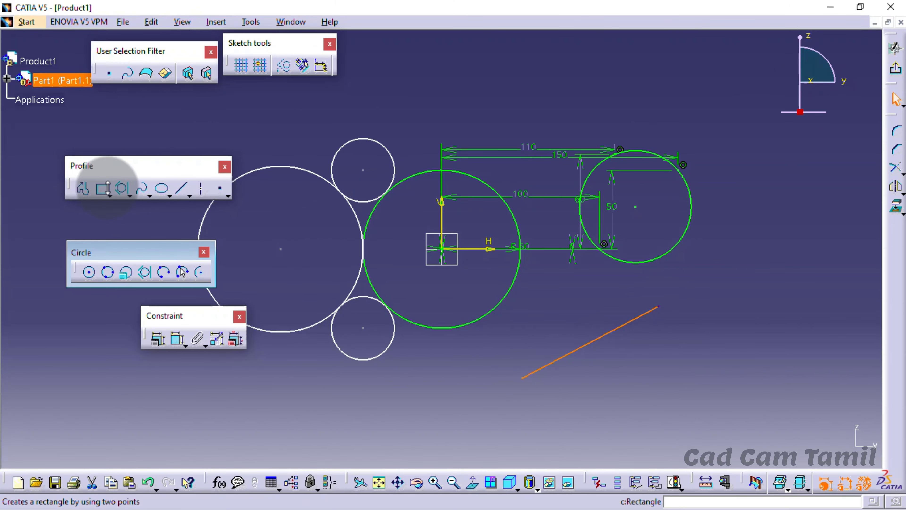
{"action": "left_click", "coordinate": [182, 189]}
{"action": "left_click", "coordinate": [668, 357]}
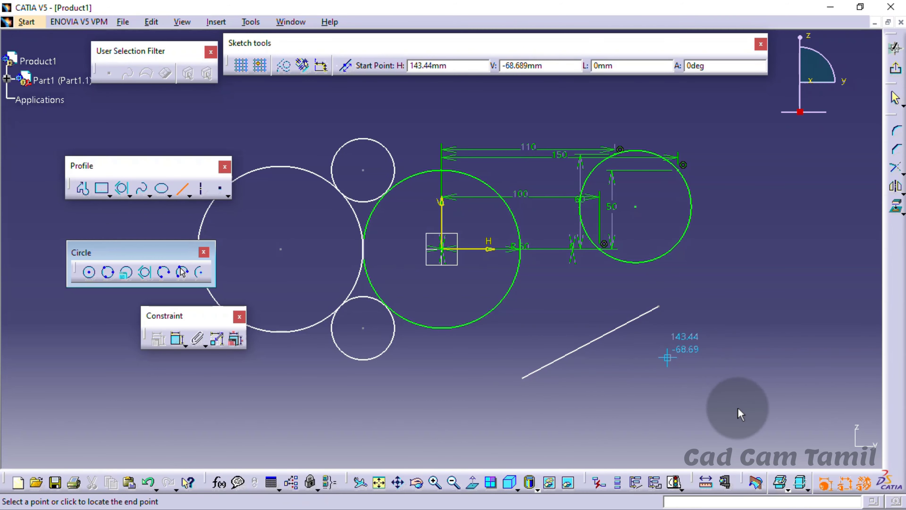
{"action": "left_click", "coordinate": [752, 415]}
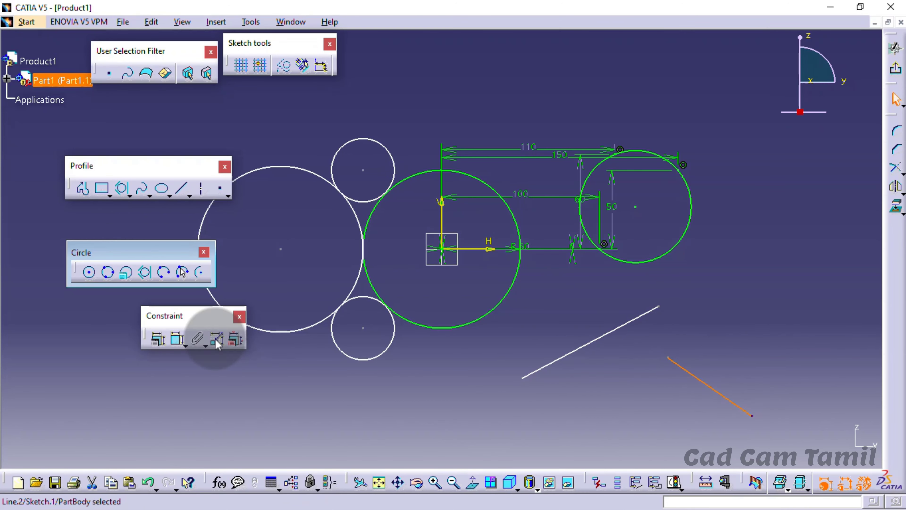
{"action": "left_click", "coordinate": [183, 189]}
{"action": "left_click", "coordinate": [543, 418]}
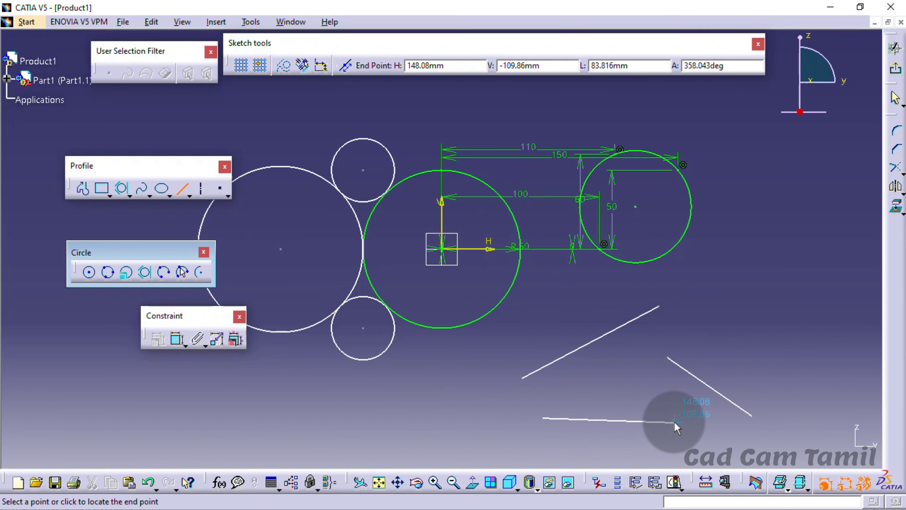
{"action": "left_click", "coordinate": [674, 421]}
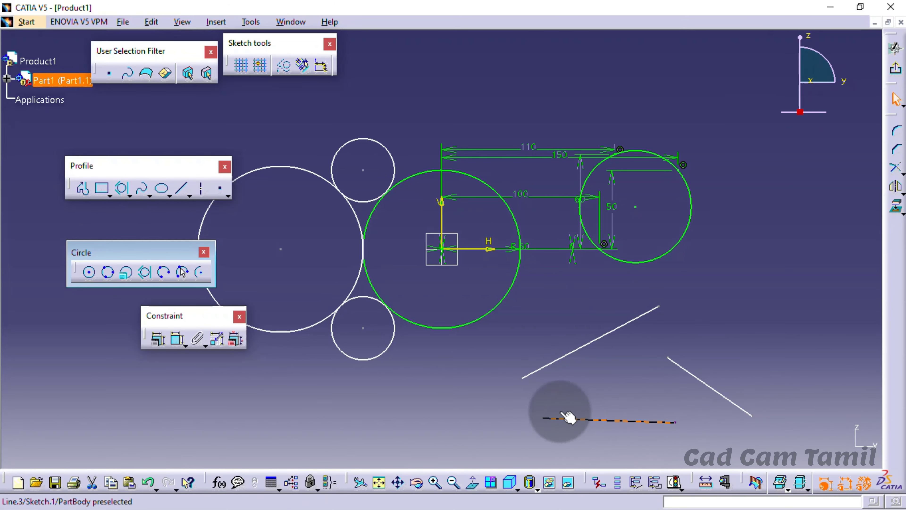
Step: Start a tri-tangent circle with the nearly horizontal lower line as its first tangent
{"action": "left_click", "coordinate": [145, 272]}
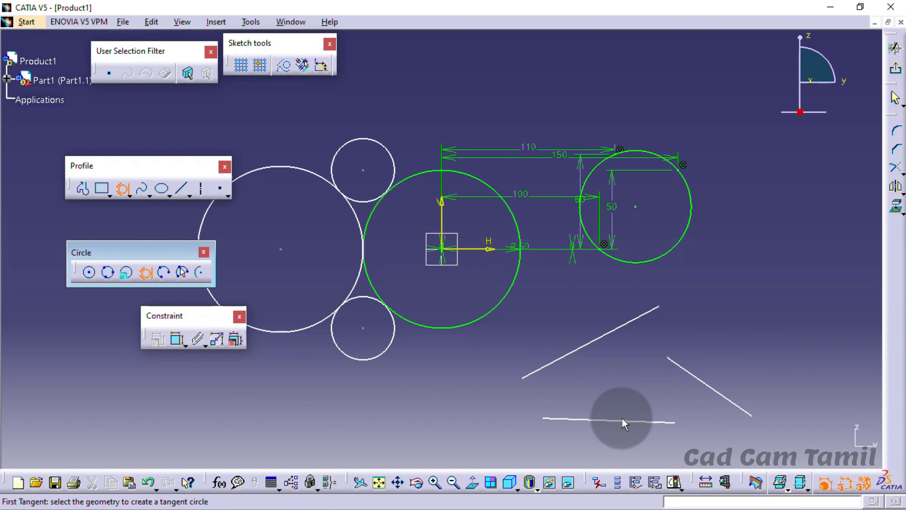
{"action": "left_click", "coordinate": [621, 405]}
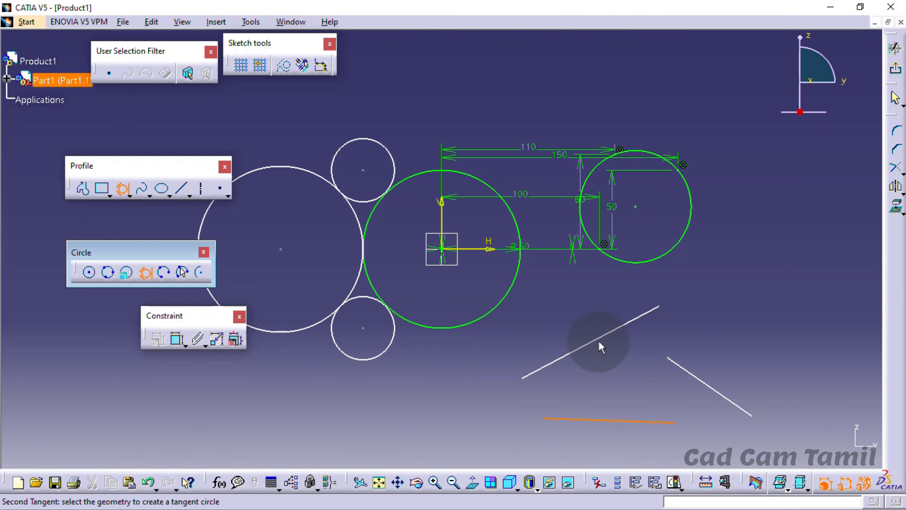